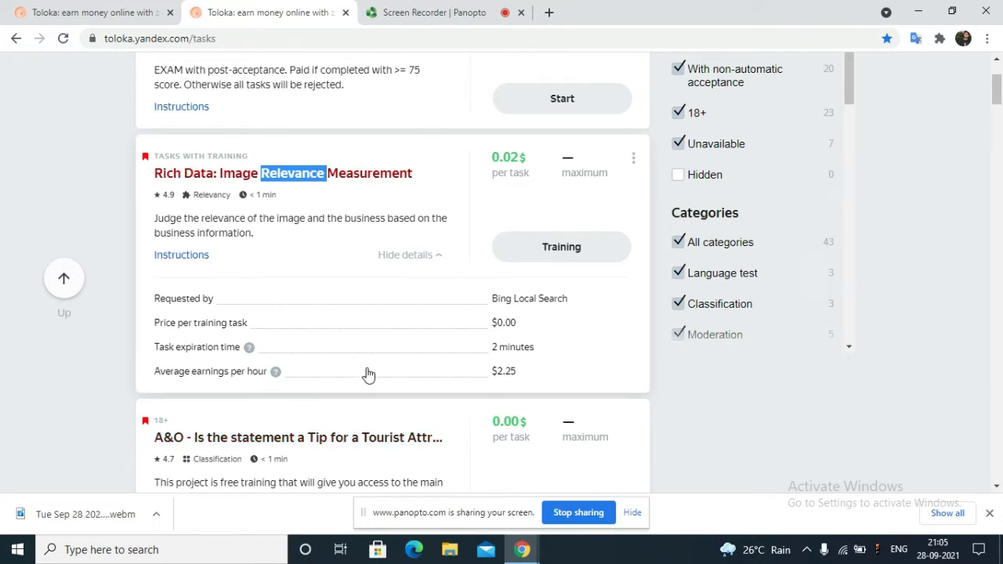
Step: Start the training for the "Rich Data: Image Relevance Measurement" project
triple_click(213, 178)
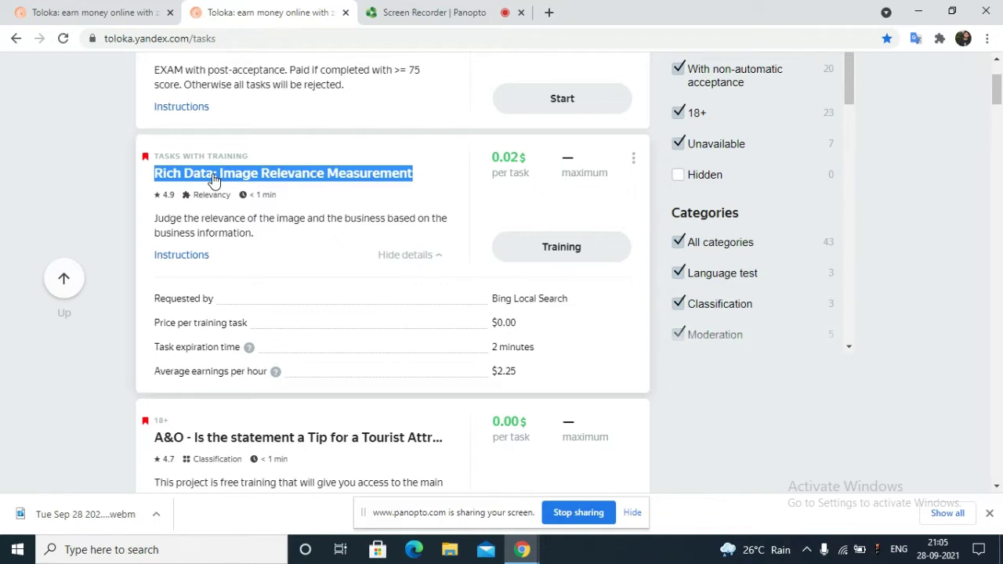
scroll(289, 286, down, 1)
scroll(289, 286, up, 2)
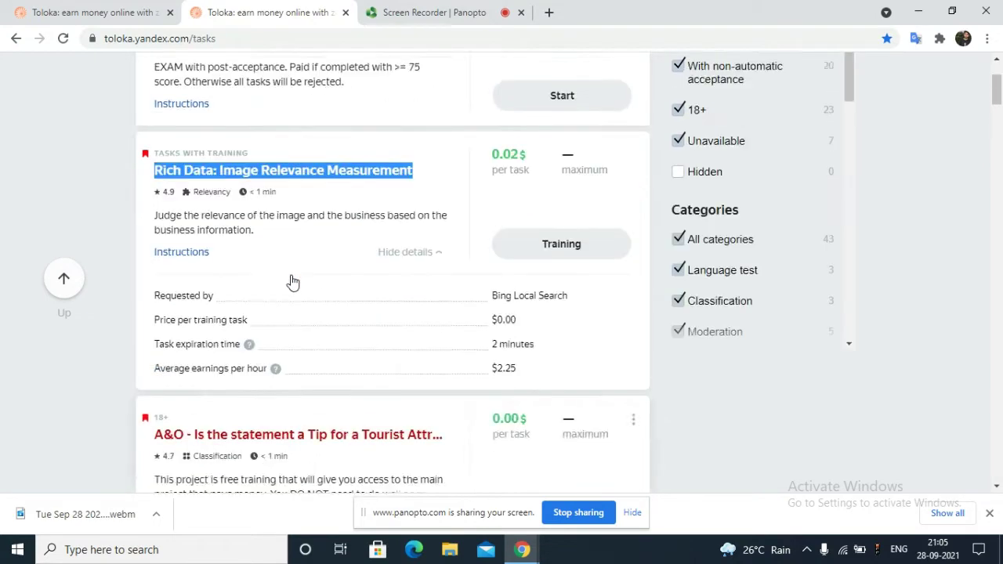
scroll(291, 284, down, 2)
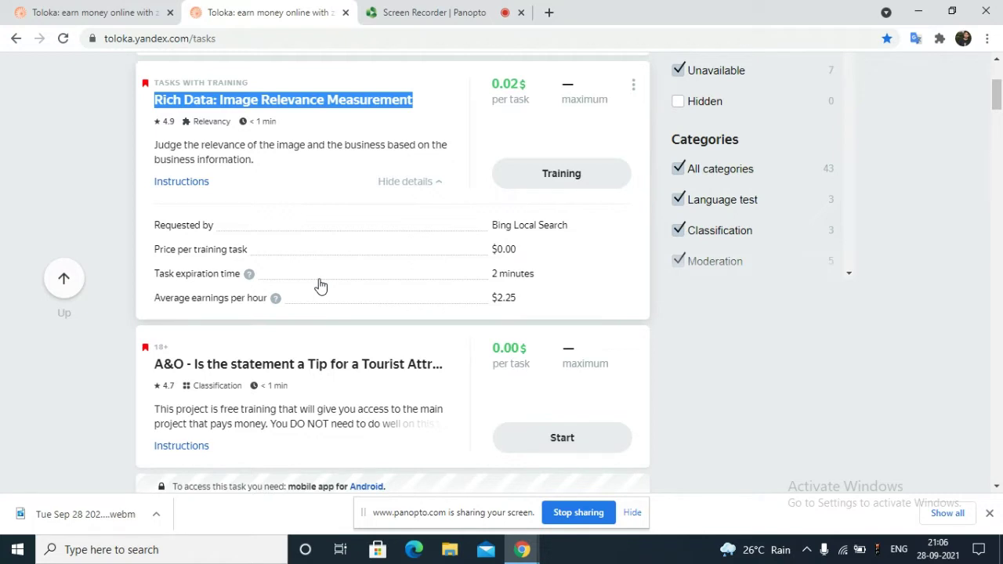
click(549, 179)
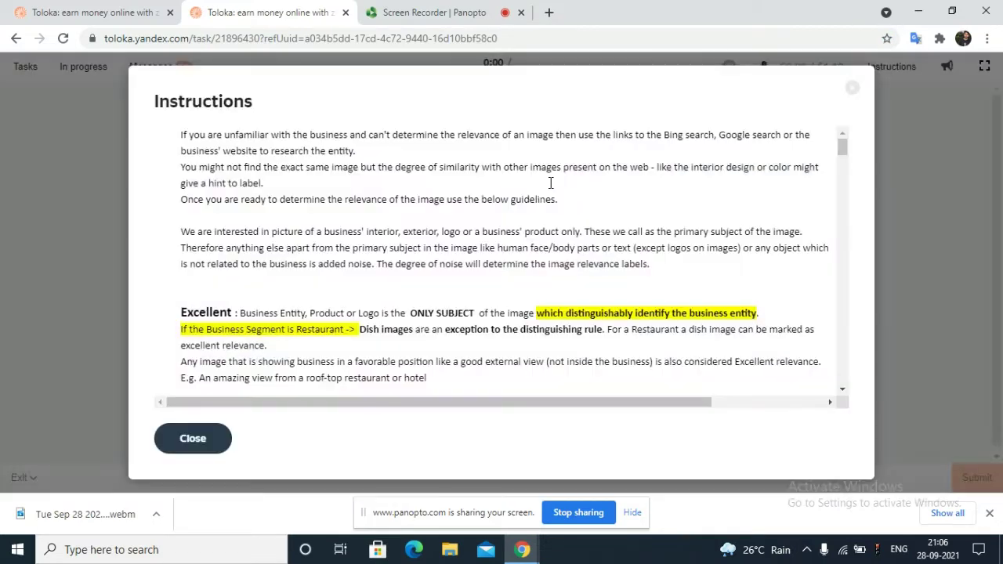
Step: Read the definitions of the Excellent, Good, Bad, Defect and Cannot Verify ratings in the instructions
scroll(392, 298, down, 3)
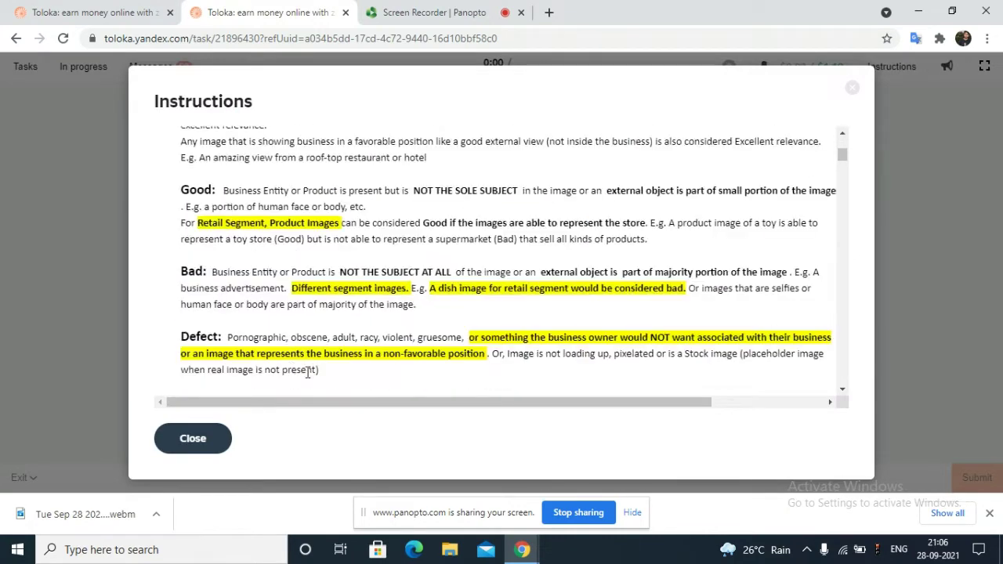
scroll(267, 258, up, 3)
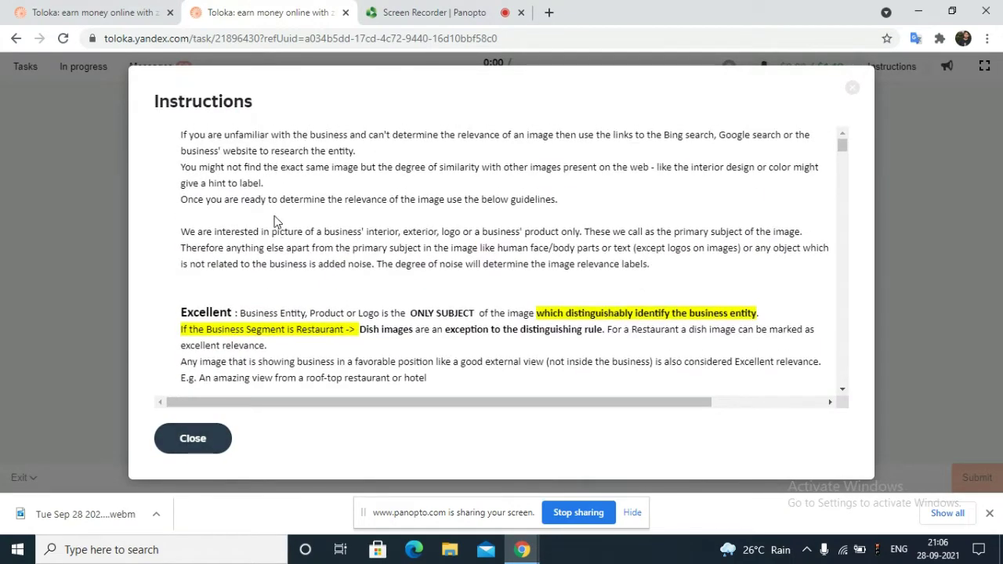
scroll(271, 222, down, 2)
drag(181, 160, 278, 161)
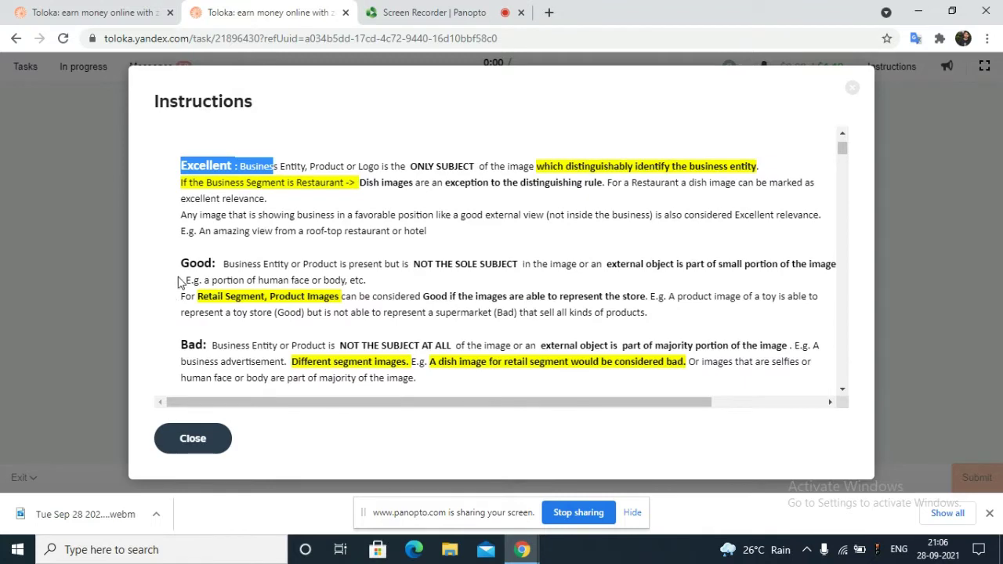
drag(188, 264, 289, 253)
scroll(267, 203, down, 3)
scroll(267, 204, up, 1)
scroll(286, 286, down, 5)
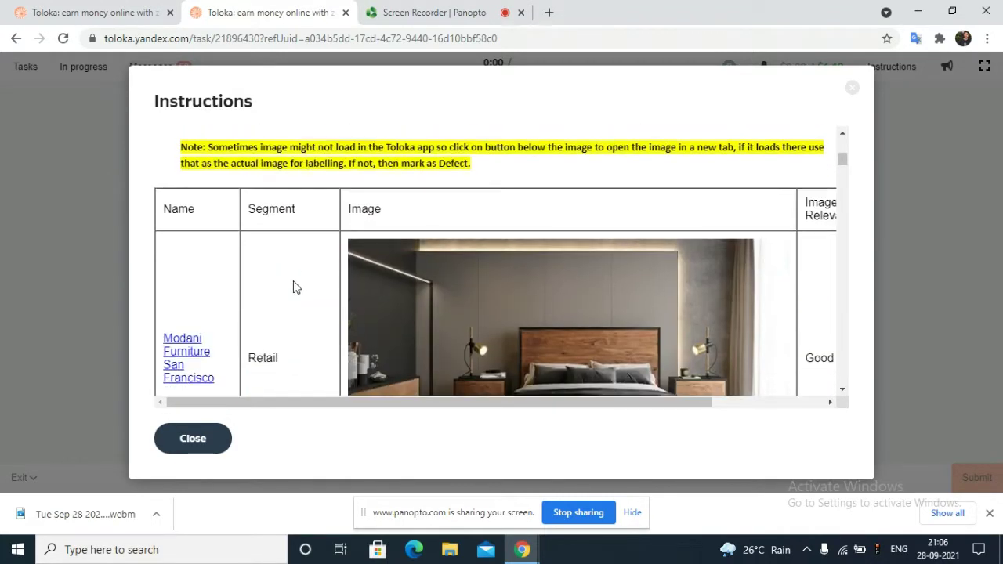
Step: Examine the table of labelled example images by business segment and close the instructions
drag(256, 207, 314, 208)
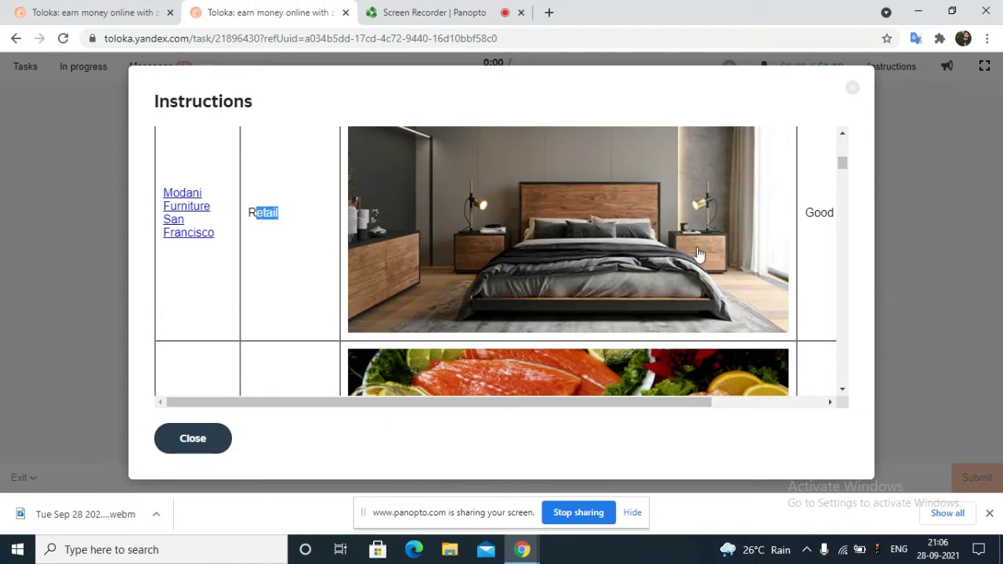
scroll(697, 256, down, 6)
scroll(449, 312, down, 7)
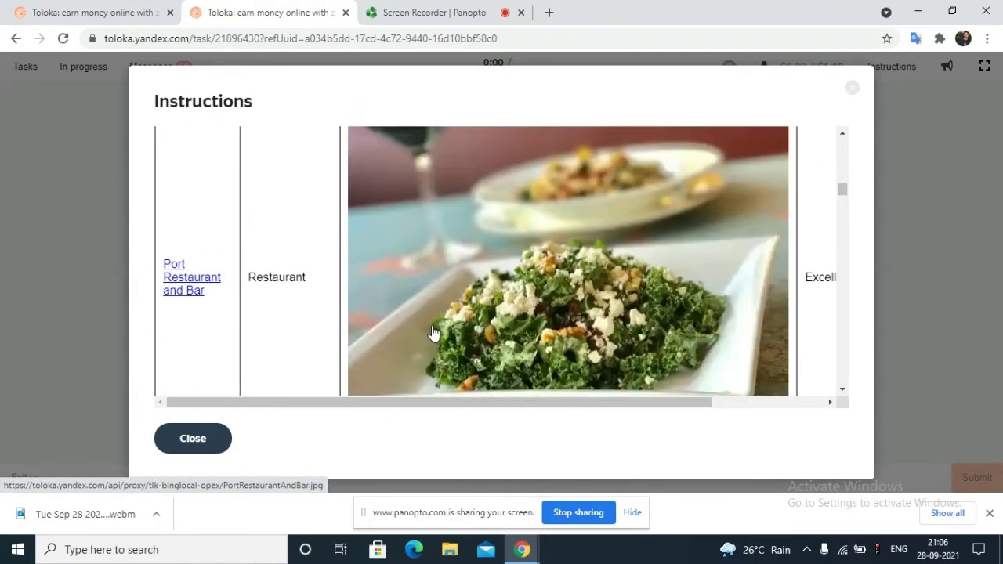
scroll(453, 316, down, 4)
click(212, 446)
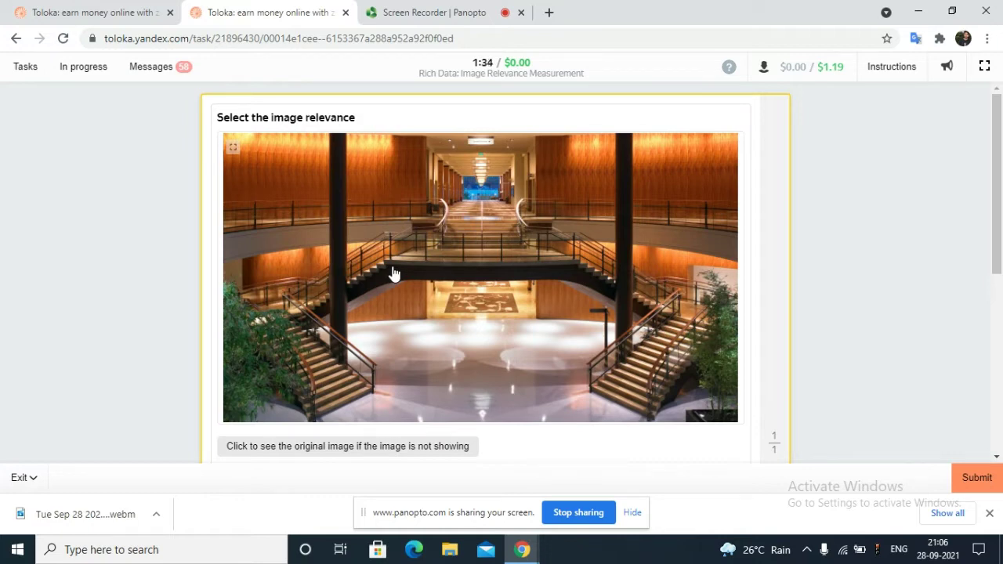
Step: Review the lobby image against the Hyatt Regency Bellevue business info, rate it Excellent and submit the task
scroll(329, 369, down, 2)
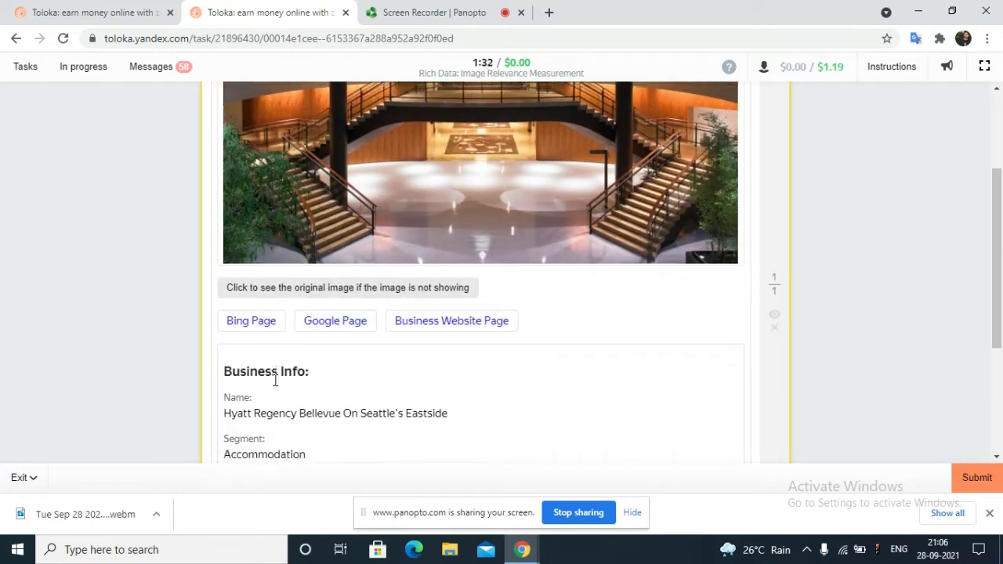
scroll(276, 381, down, 1)
scroll(261, 377, down, 2)
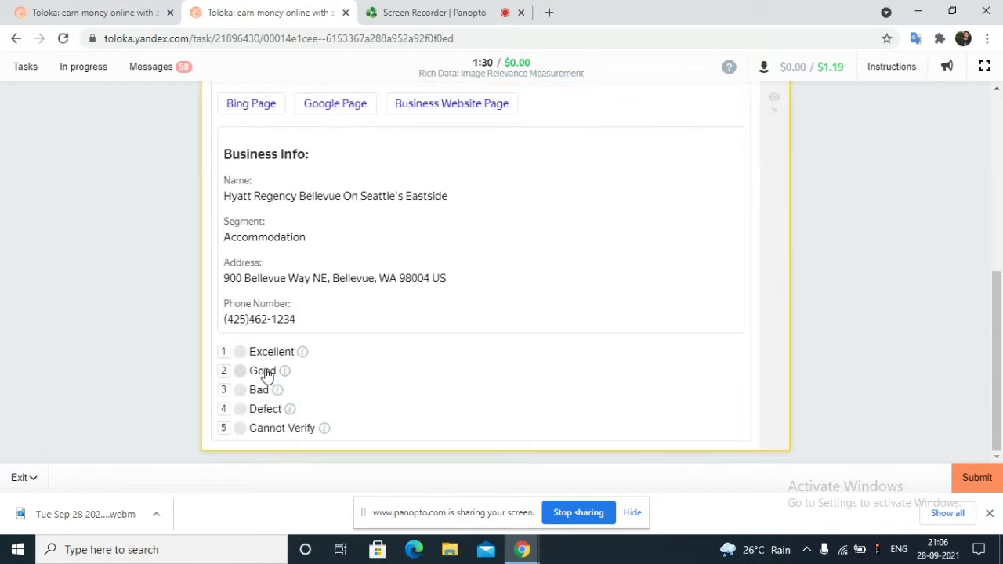
click(264, 353)
key(Return)
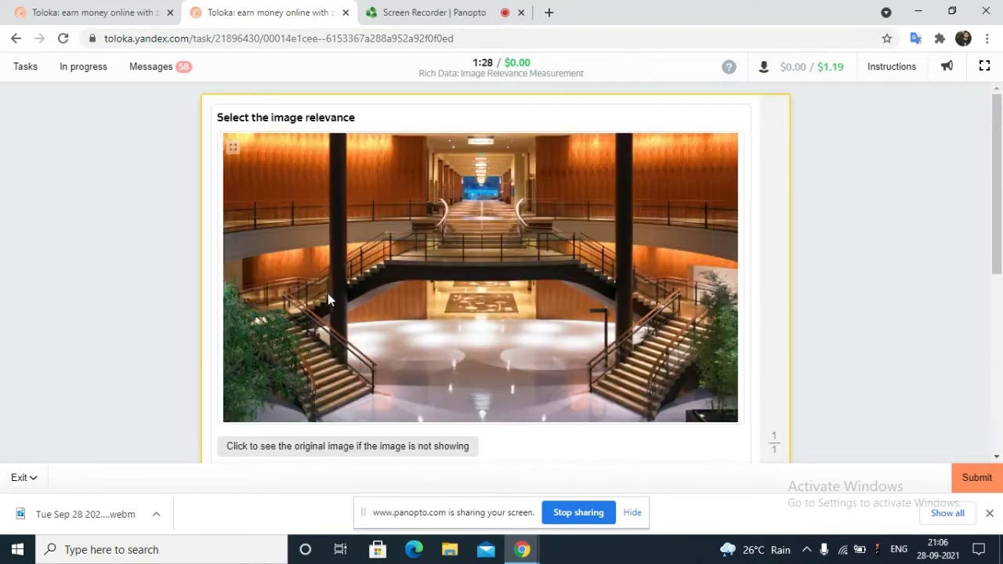
scroll(607, 259, down, 4)
key(1)
scroll(458, 269, down, 1)
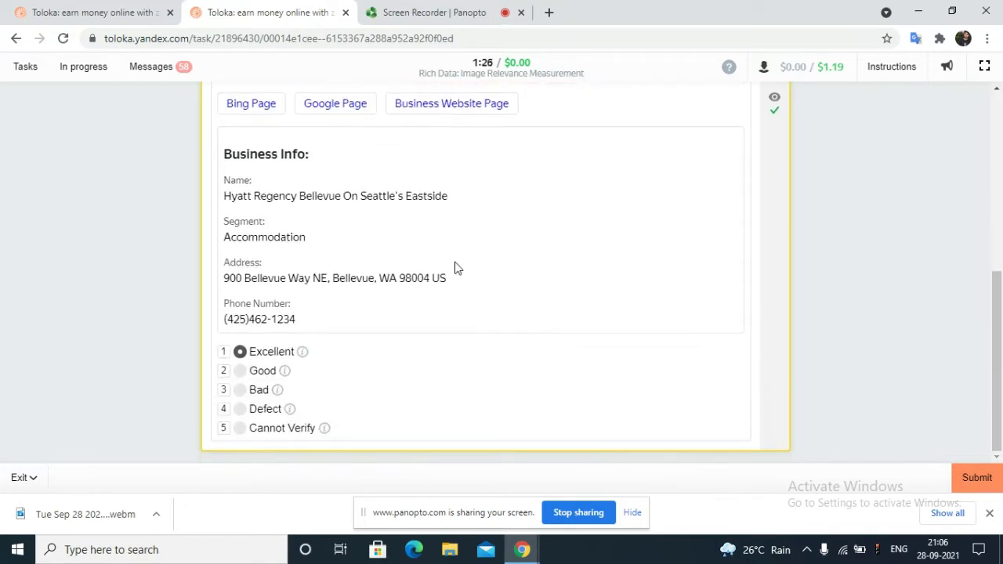
key(Return)
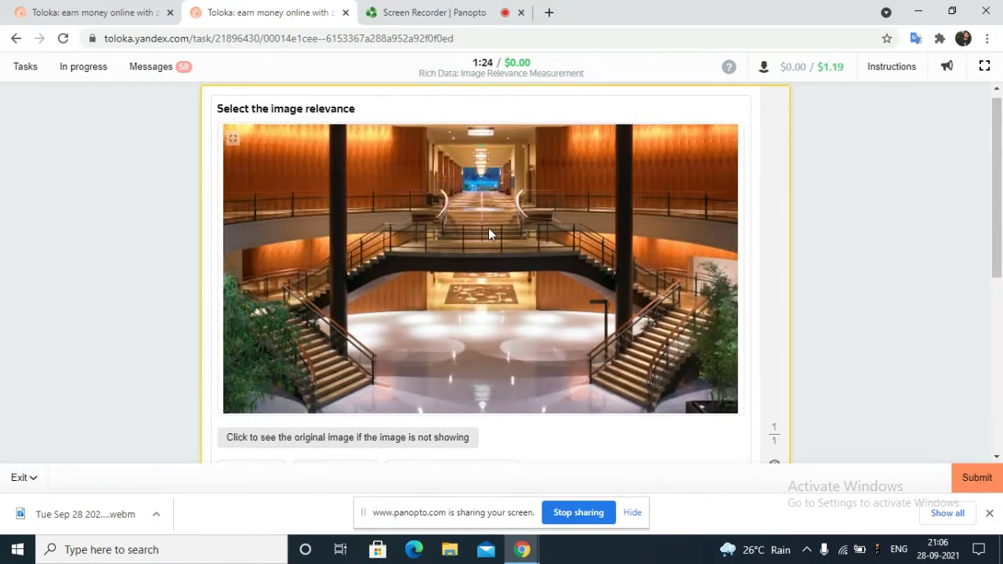
scroll(489, 228, down, 4)
key(1)
scroll(520, 307, down, 1)
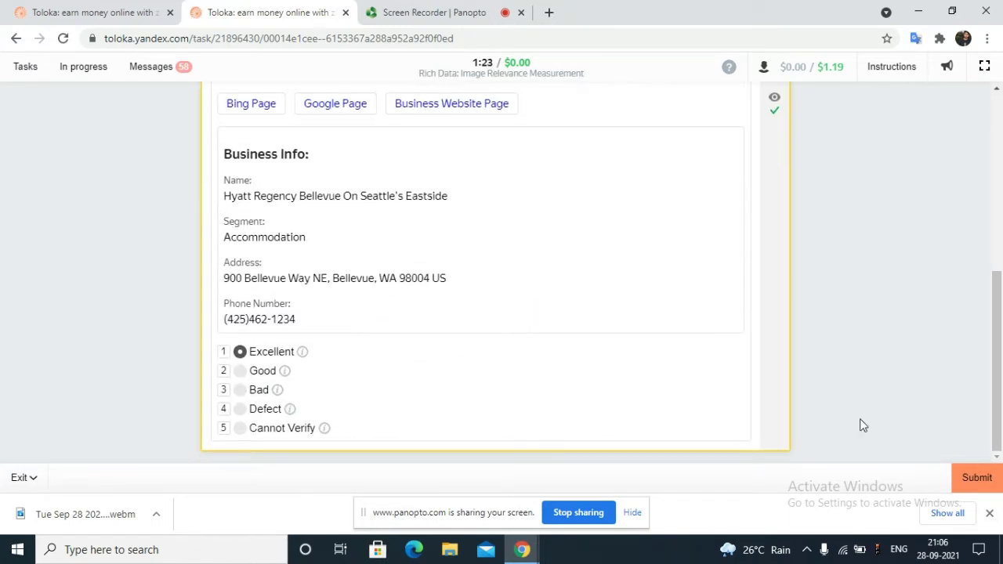
click(970, 479)
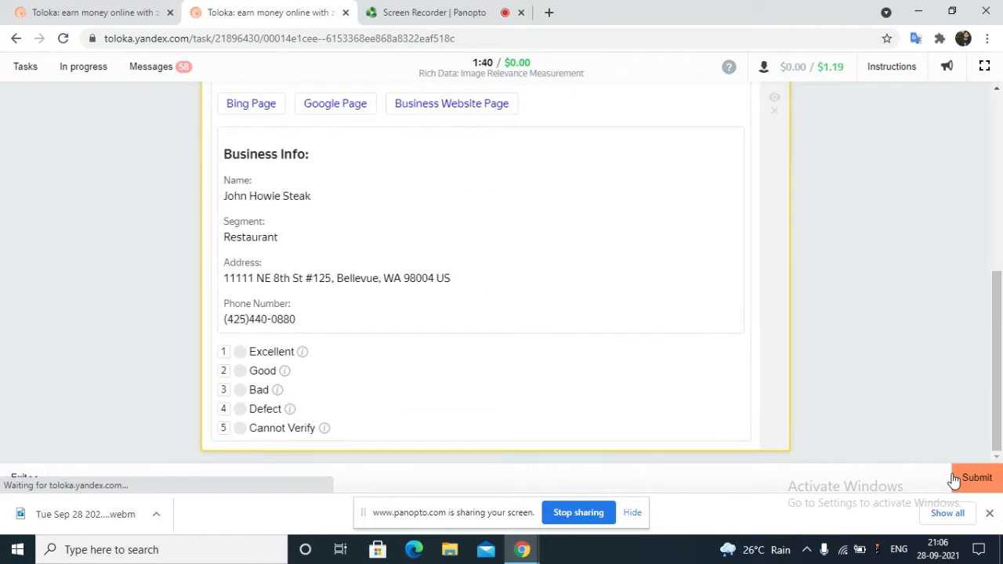
Step: Compare the blurred image with the John Howie Steak business info and rate it Defect
scroll(303, 374, up, 5)
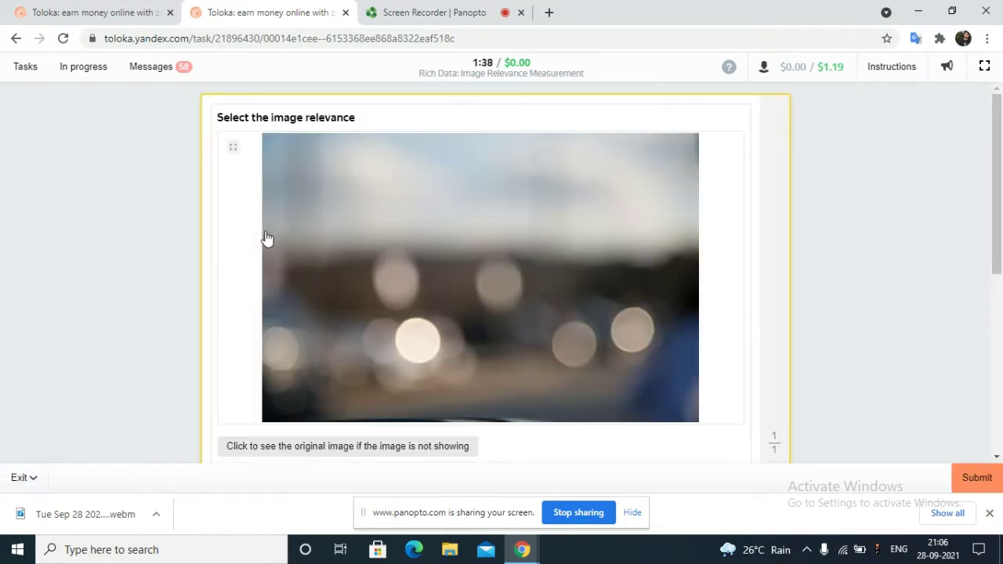
scroll(442, 280, down, 4)
scroll(353, 409, down, 1)
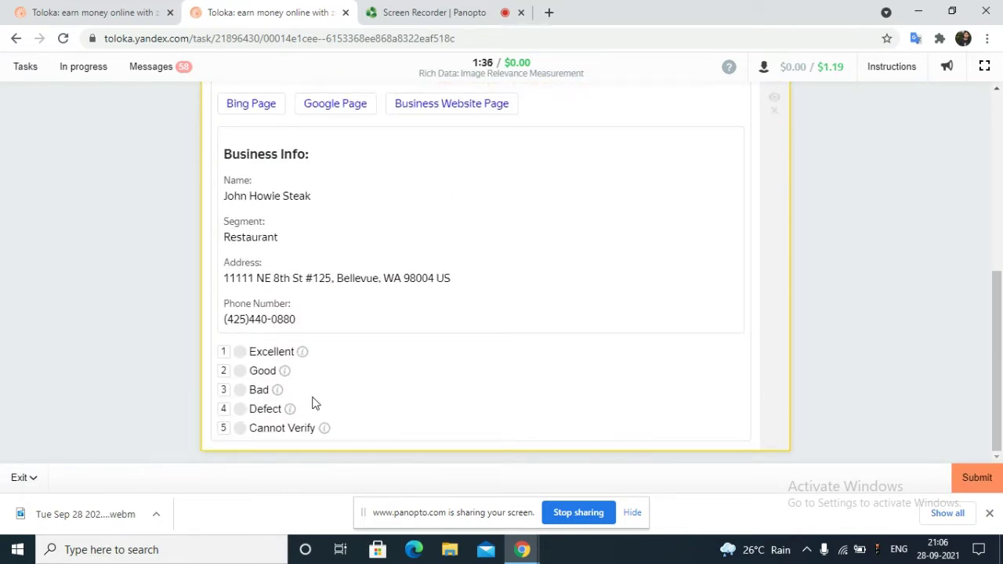
click(263, 414)
scroll(439, 235, up, 5)
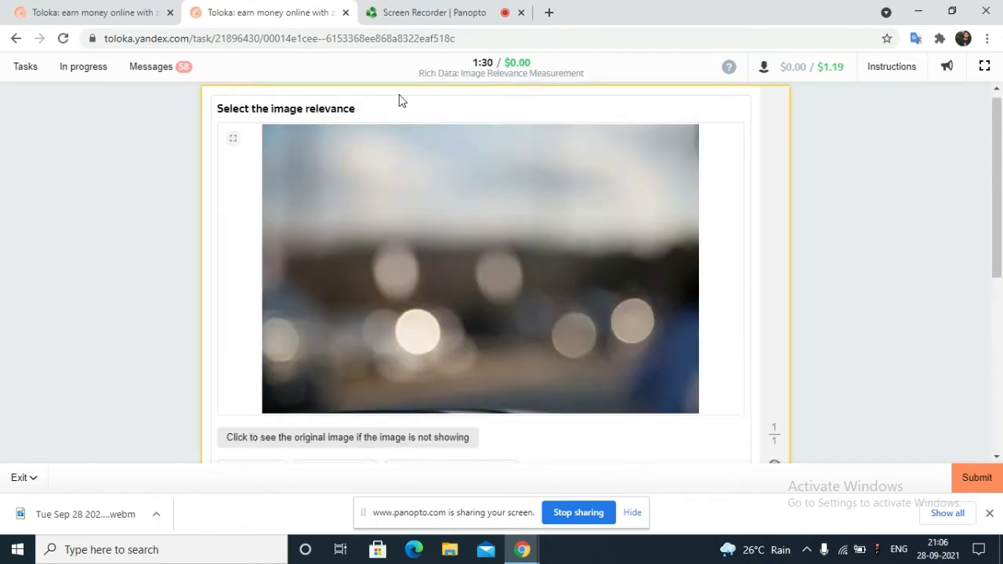
scroll(838, 180, down, 5)
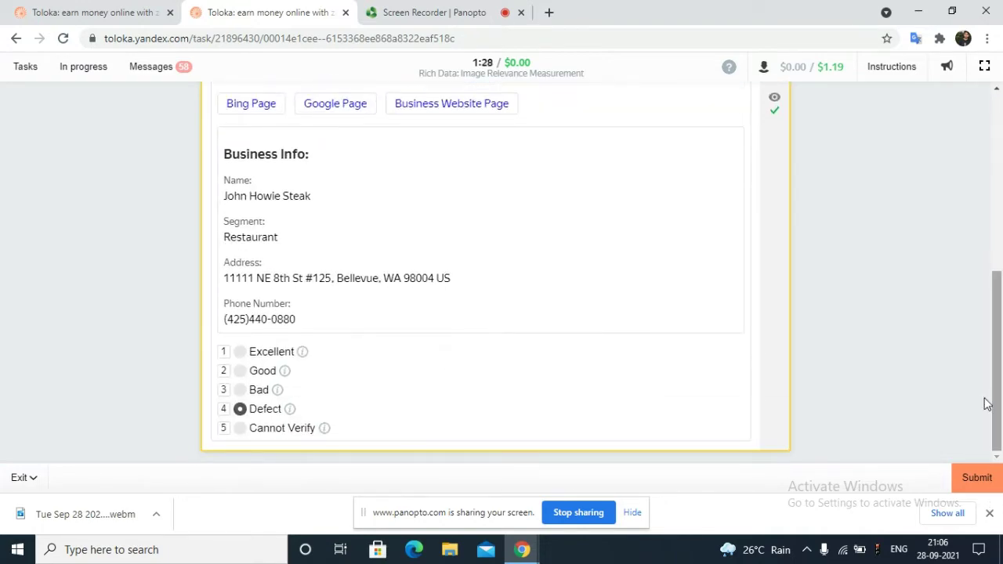
Step: Check the pixelated Trejo's Tacos example in the instructions and submit the Defect rating for the blurred image
click(893, 66)
scroll(433, 257, down, 5)
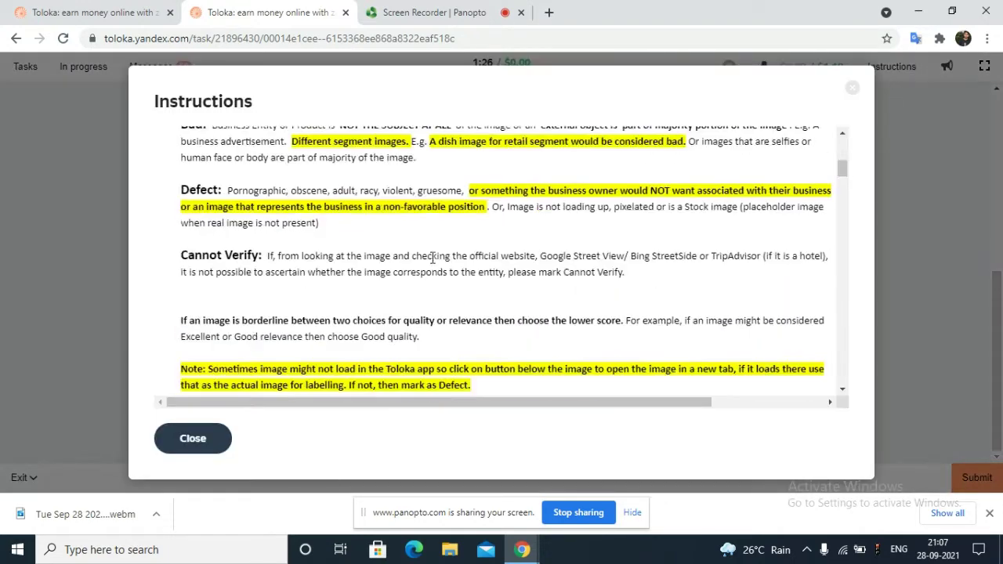
scroll(433, 257, down, 15)
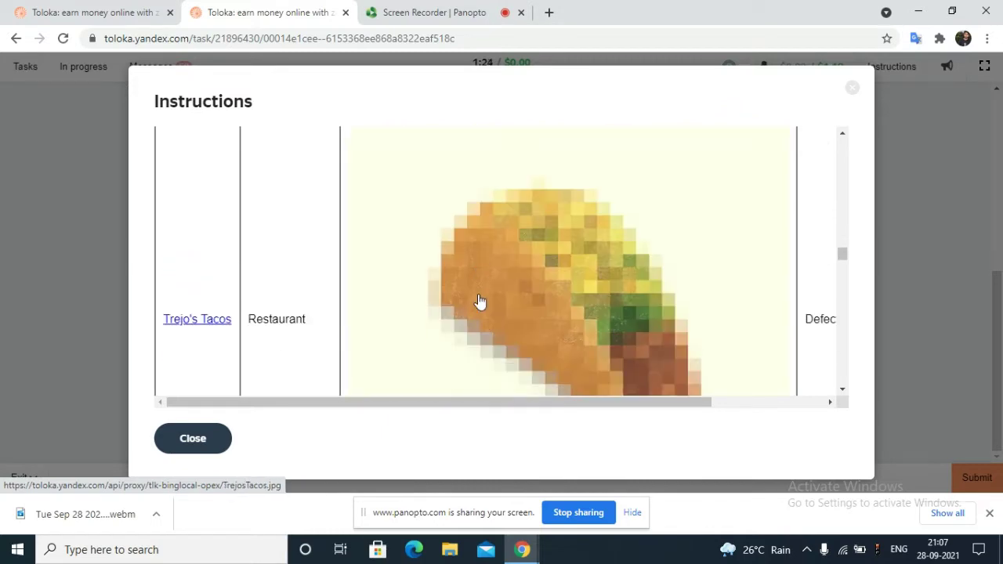
scroll(480, 302, down, 2)
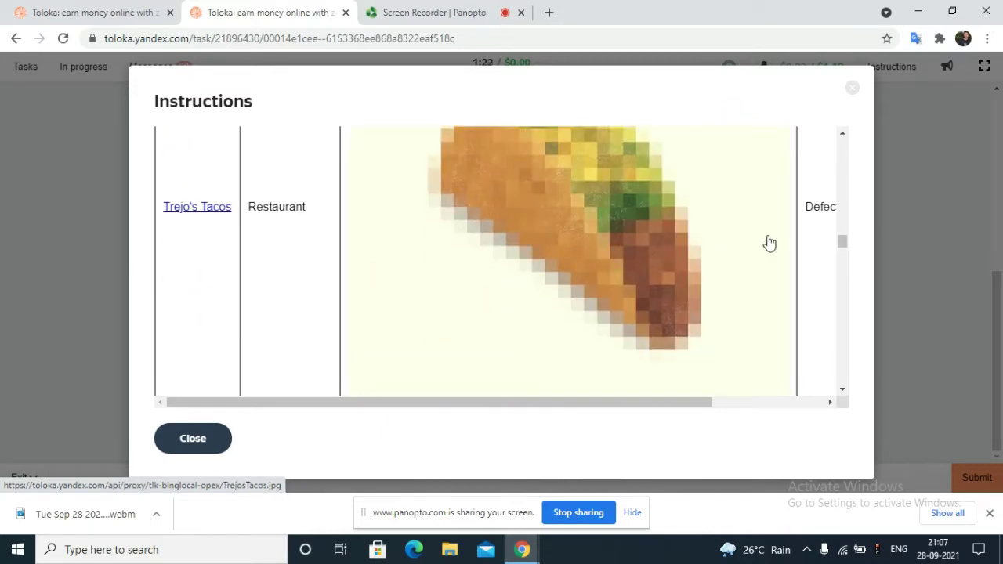
drag(638, 403, 766, 408)
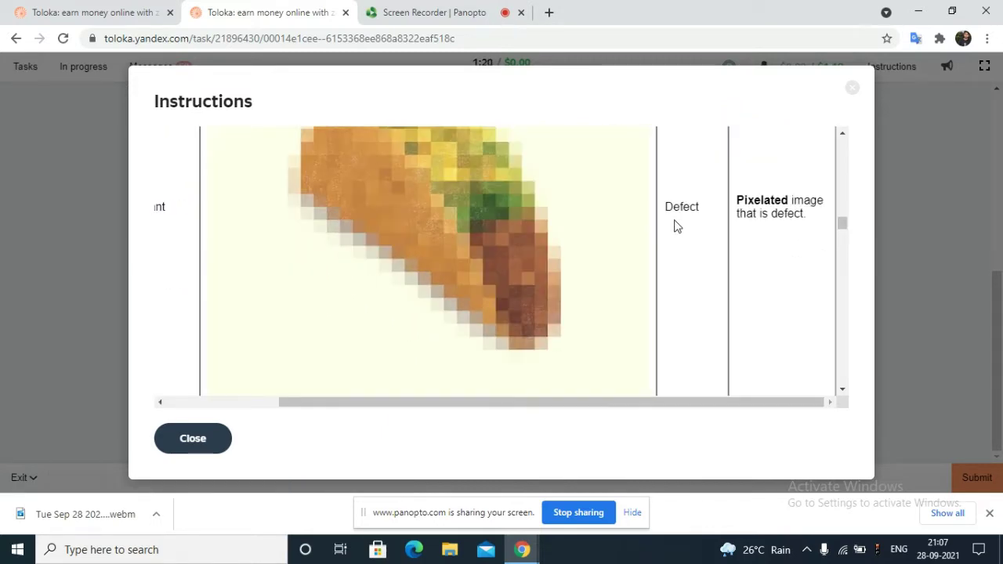
click(199, 442)
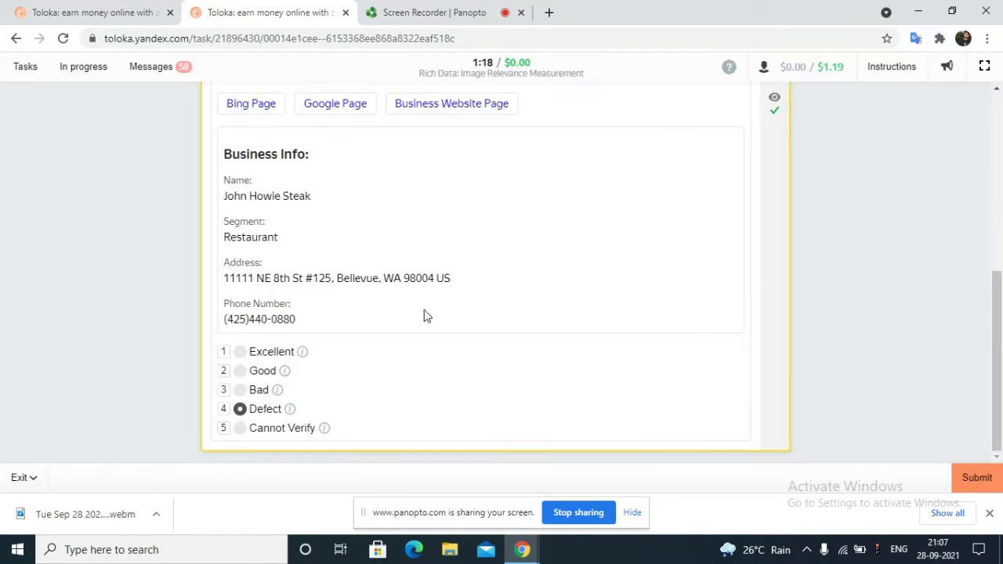
scroll(376, 334, up, 5)
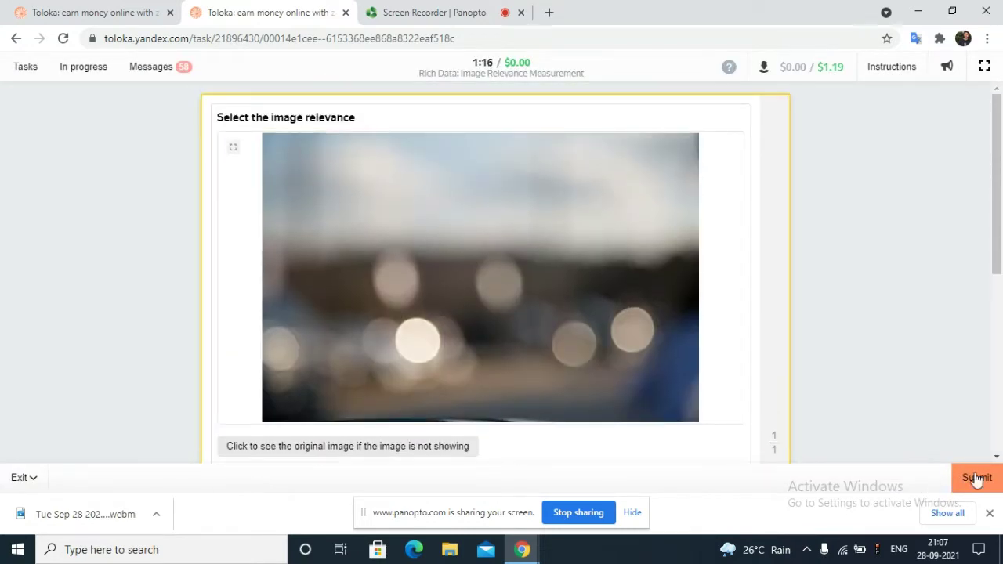
click(976, 480)
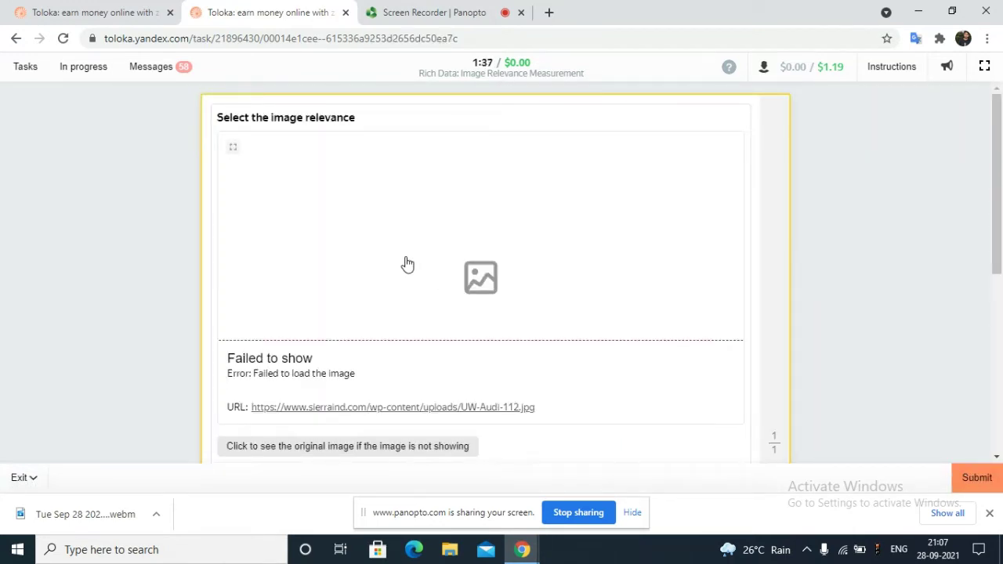
Step: Open the source URL of the Audi Seattle image, and return to the task to review its business info
scroll(405, 289, down, 2)
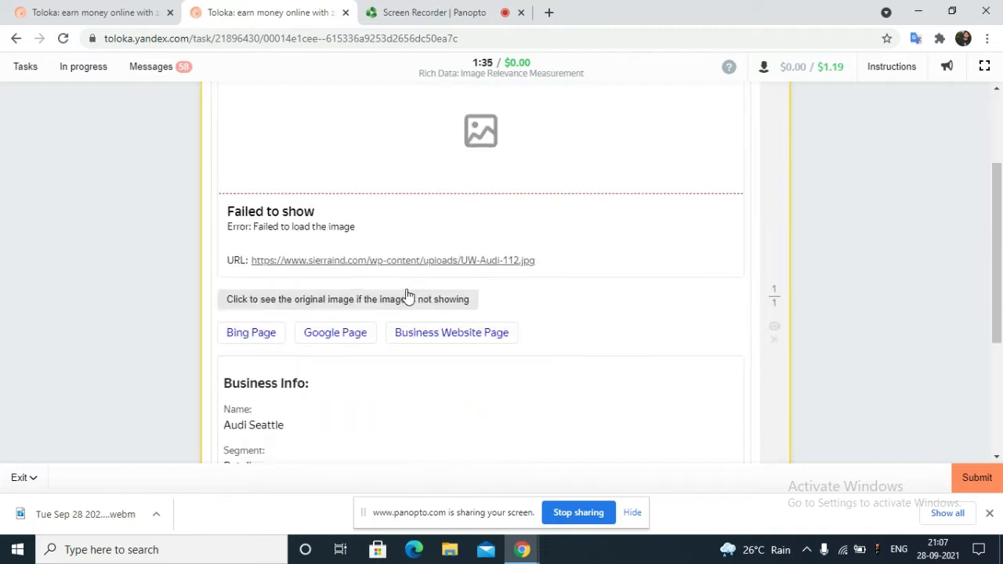
click(392, 263)
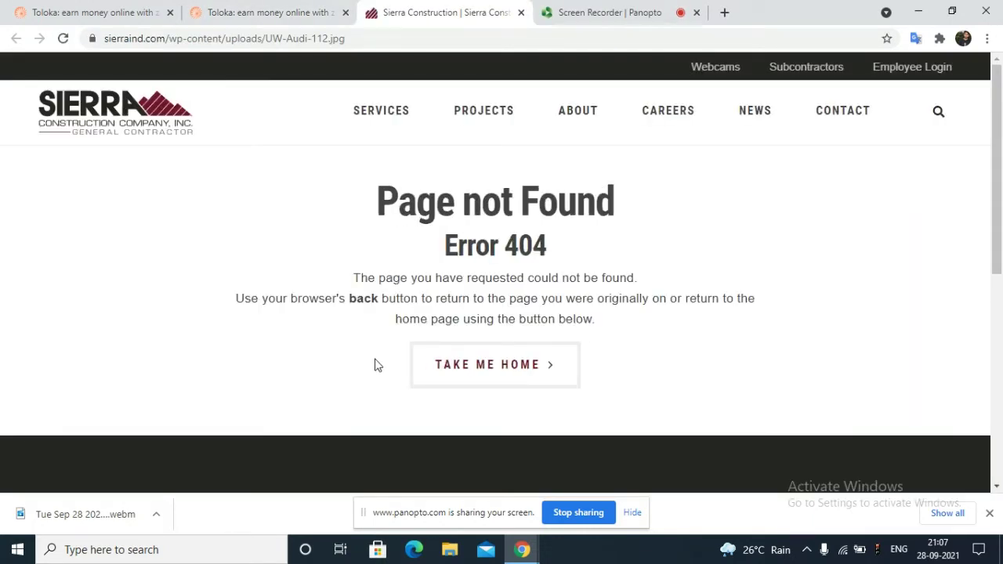
click(253, 8)
scroll(352, 267, down, 3)
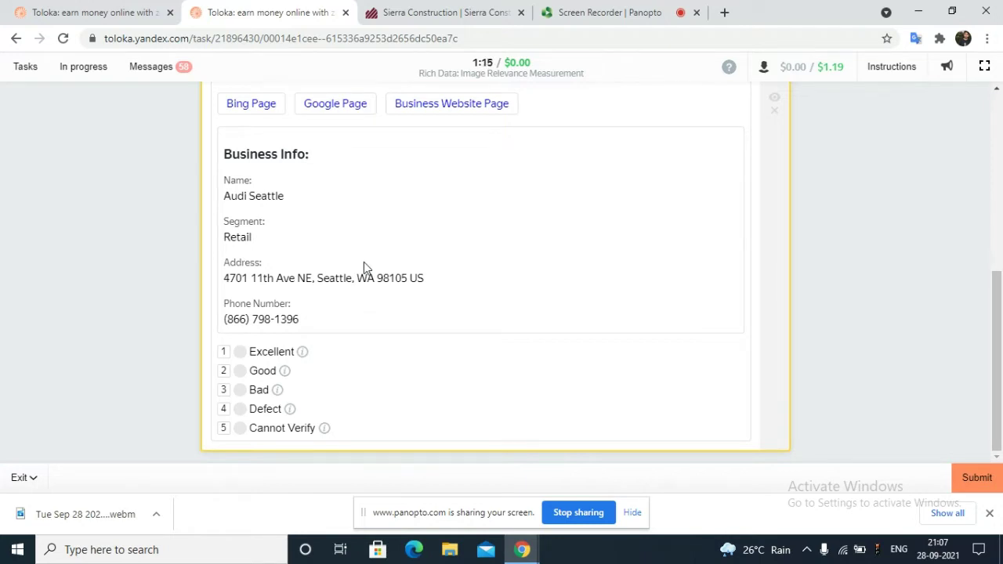
Step: Recheck the Audi image's source URL and open the Bing page for the business from the task
scroll(202, 311, up, 3)
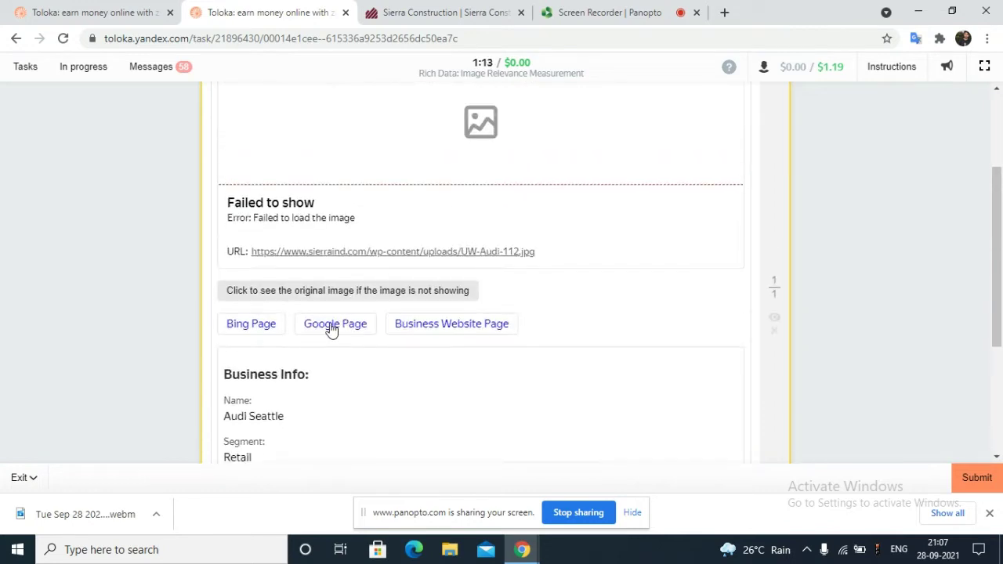
click(380, 254)
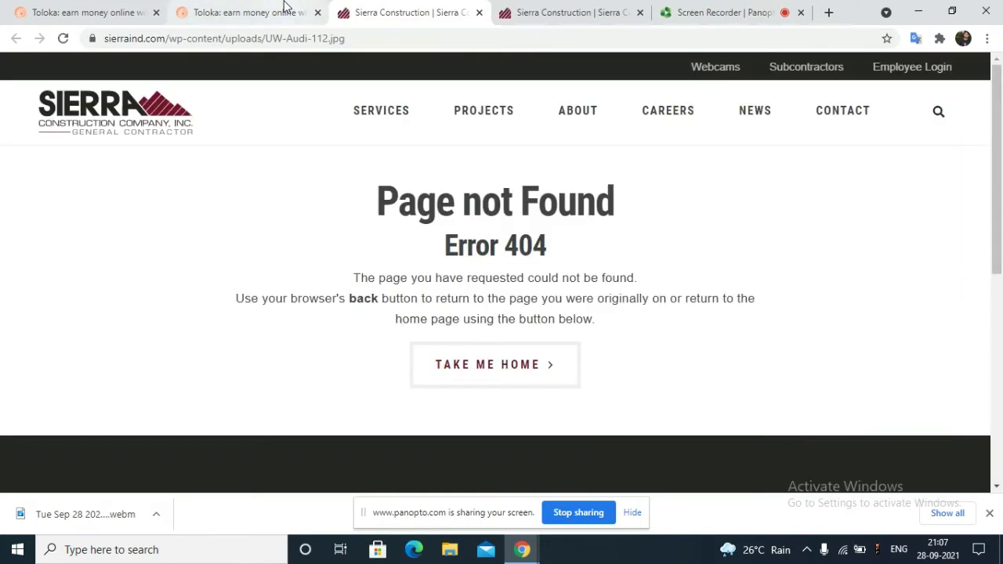
click(287, 9)
click(268, 327)
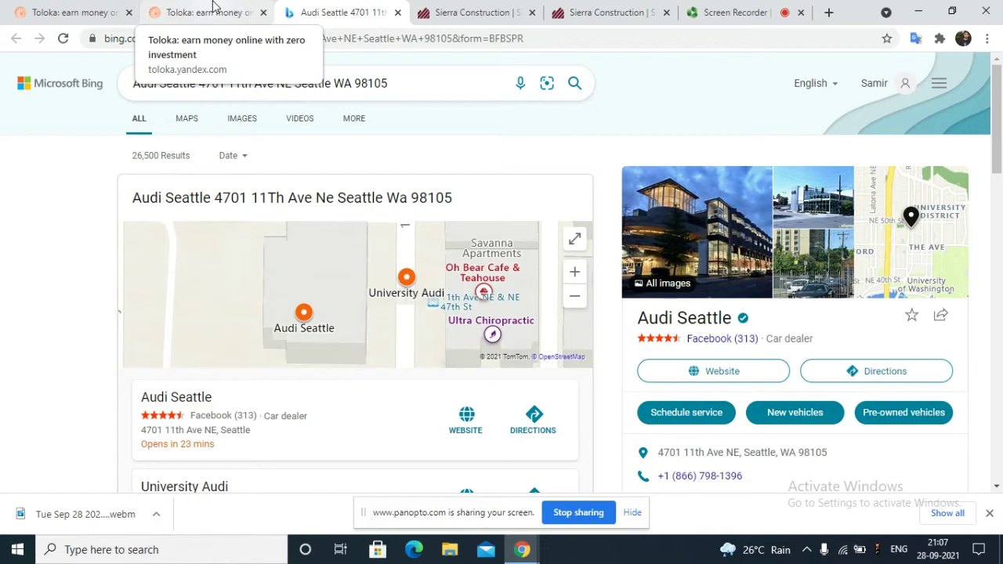
Step: Check the Audi Seattle business info in the task against its Google page and rate the image Excellent
click(210, 11)
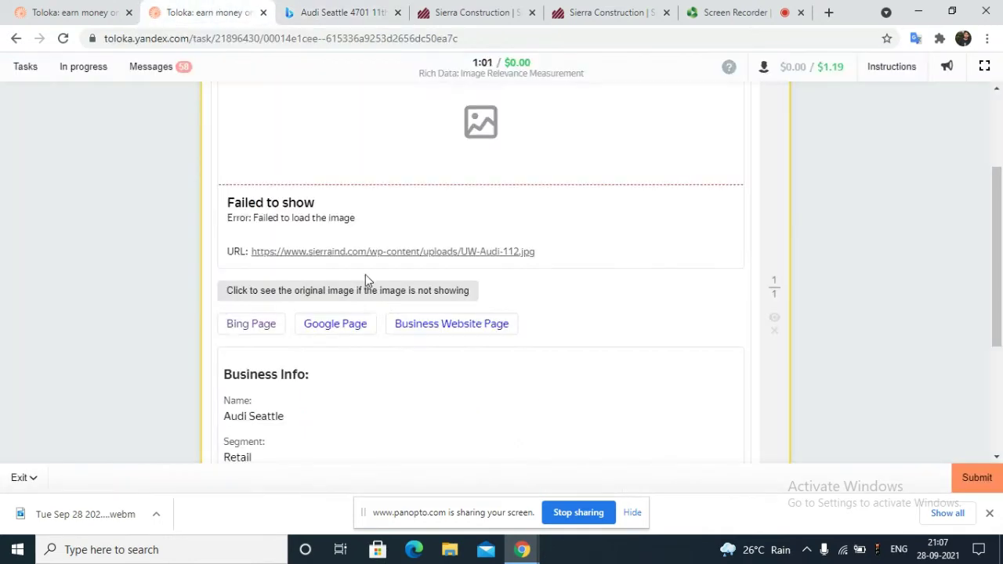
scroll(327, 369, down, 2)
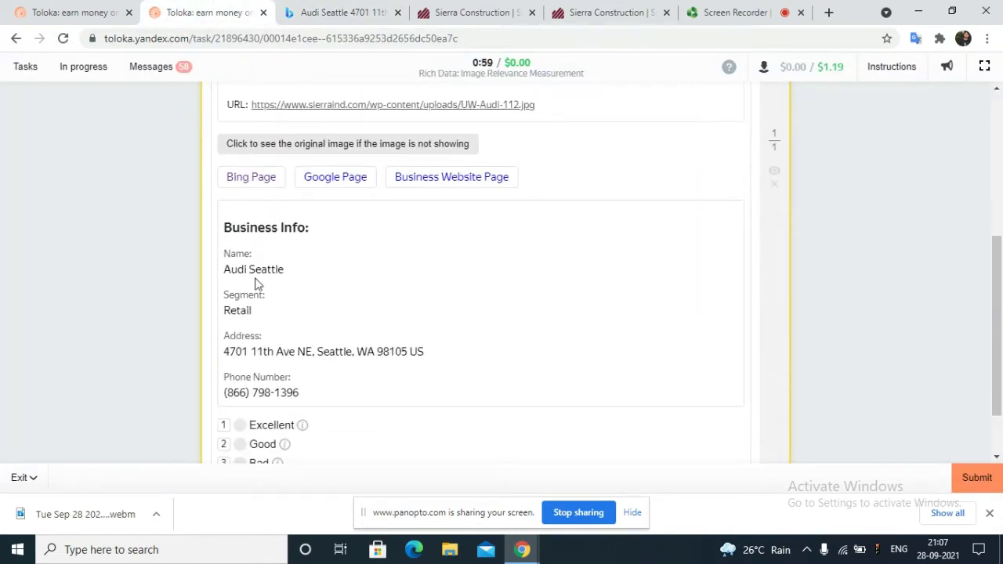
drag(270, 269, 274, 270)
click(354, 177)
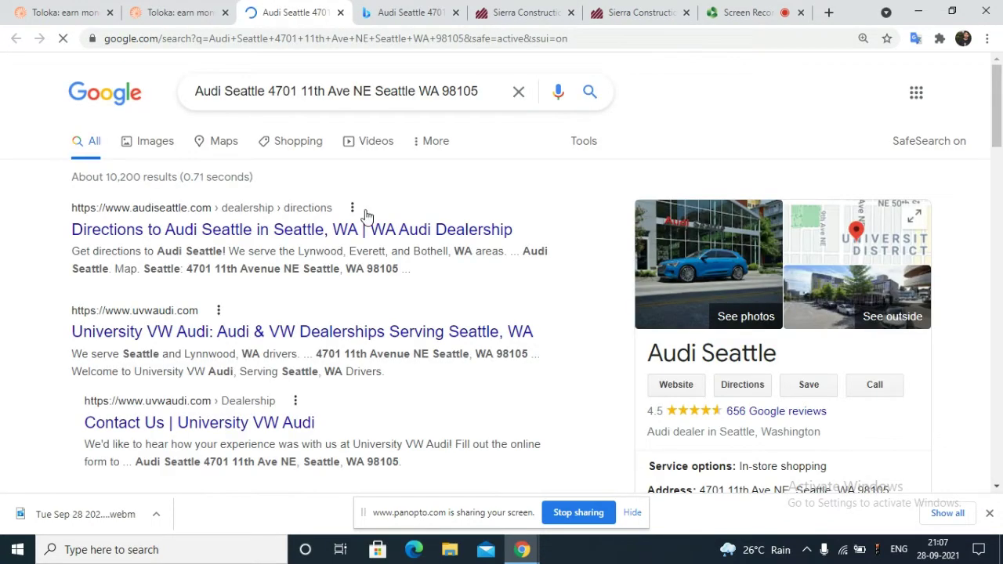
click(181, 12)
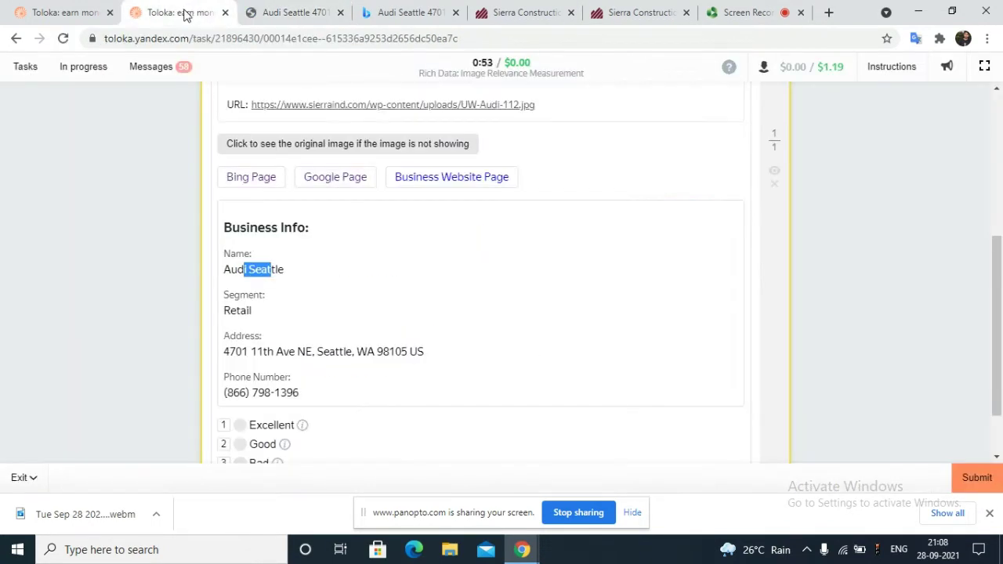
click(267, 427)
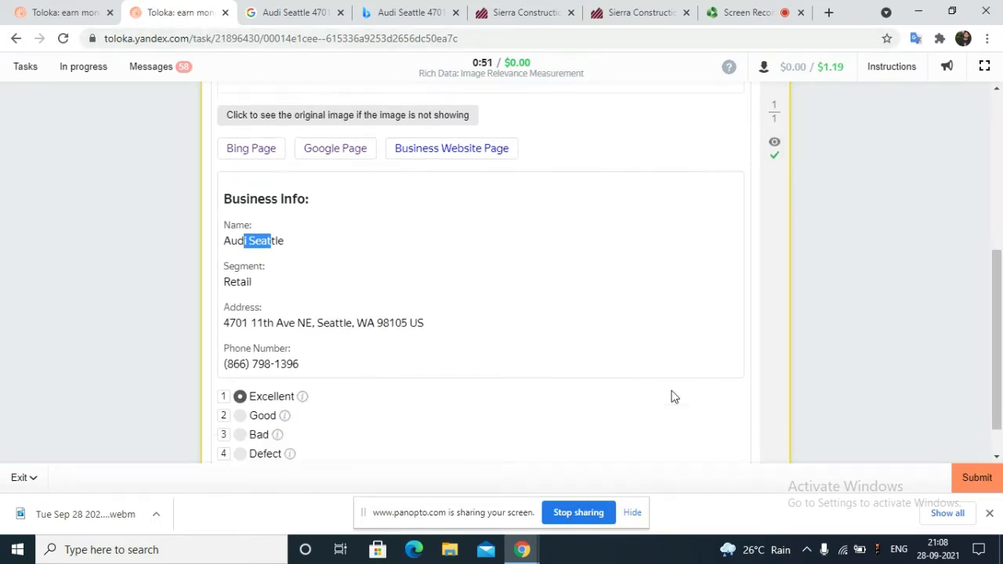
click(977, 480)
scroll(509, 340, down, 3)
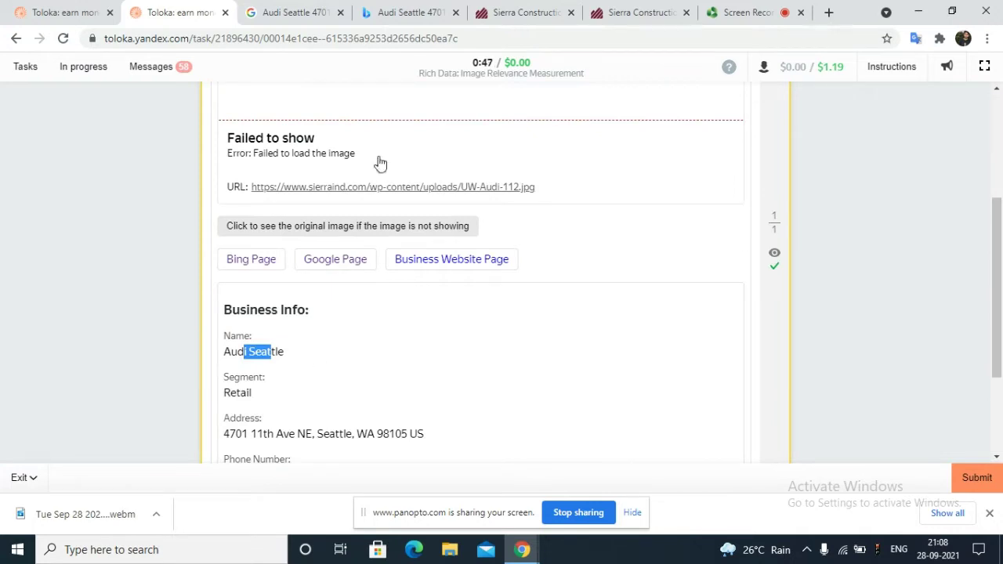
Step: Compare the Google and Bing results for Audi Seattle, including the Bing business photos, with the business info in the task
click(290, 12)
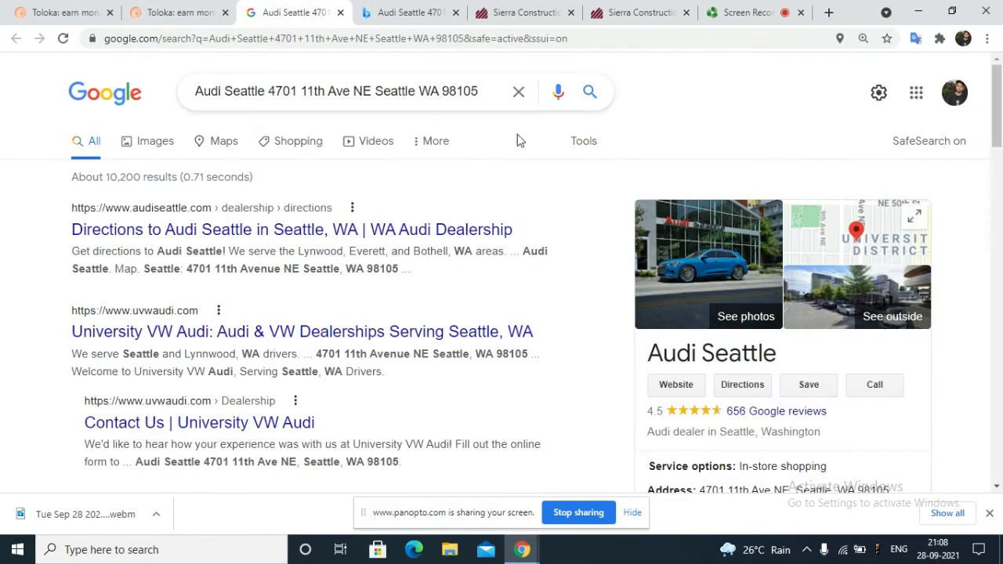
click(396, 13)
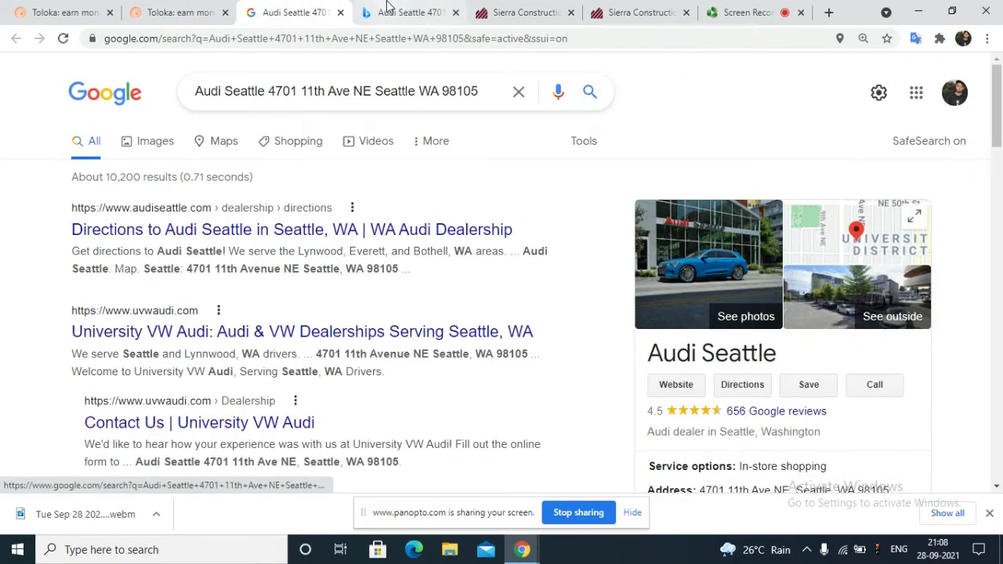
click(725, 238)
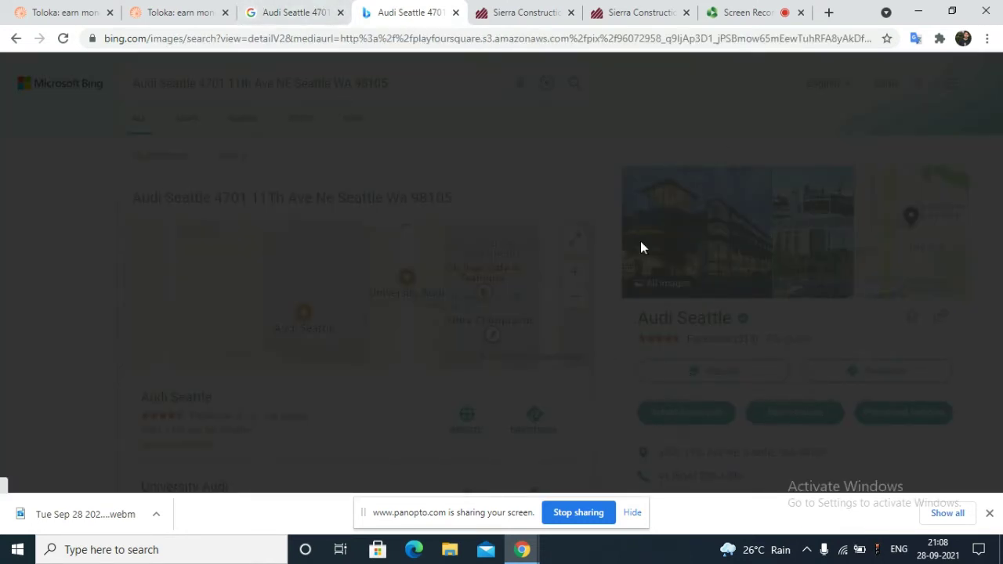
click(306, 10)
click(407, 6)
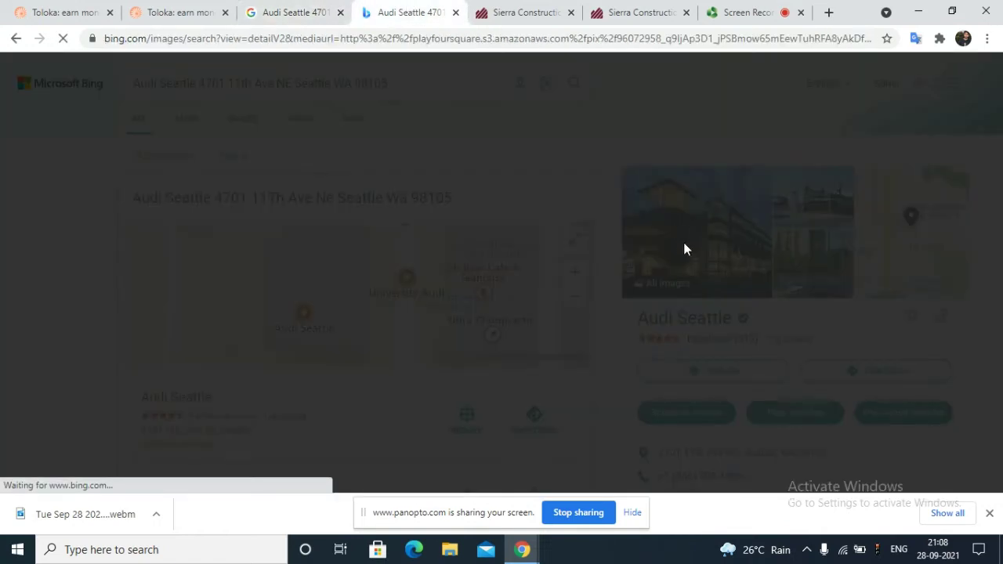
click(188, 11)
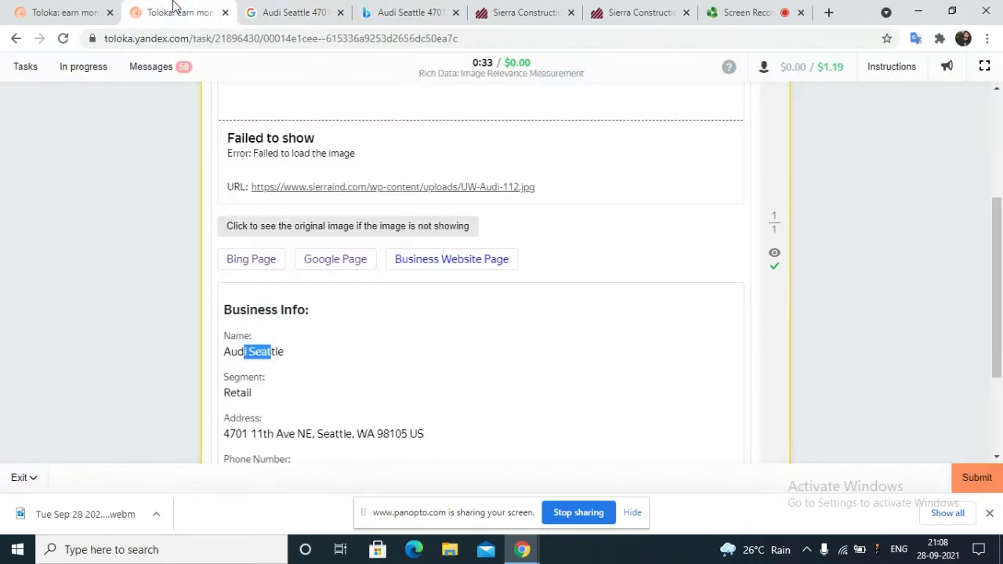
scroll(365, 312, down, 2)
click(409, 10)
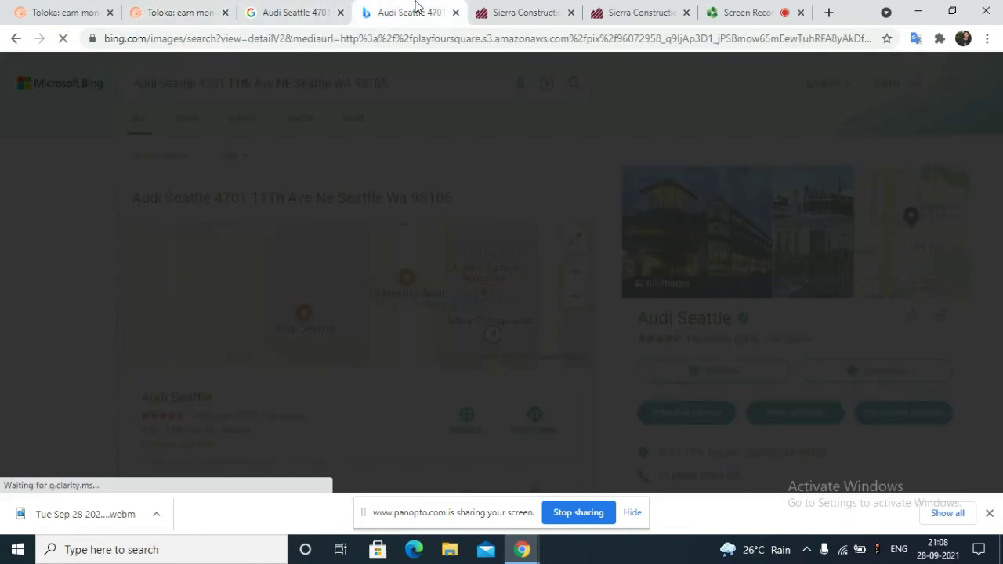
click(290, 11)
click(195, 7)
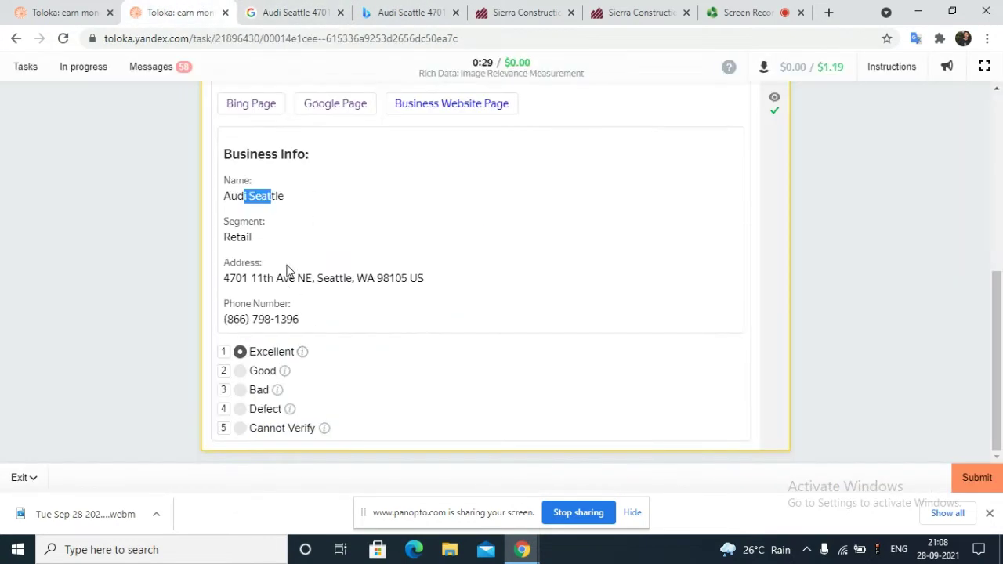
Step: Reopen the Bing page for Audi Seattle from the task, recheck the business info and submit the Excellent rating
scroll(298, 266, up, 3)
scroll(250, 231, down, 1)
click(252, 251)
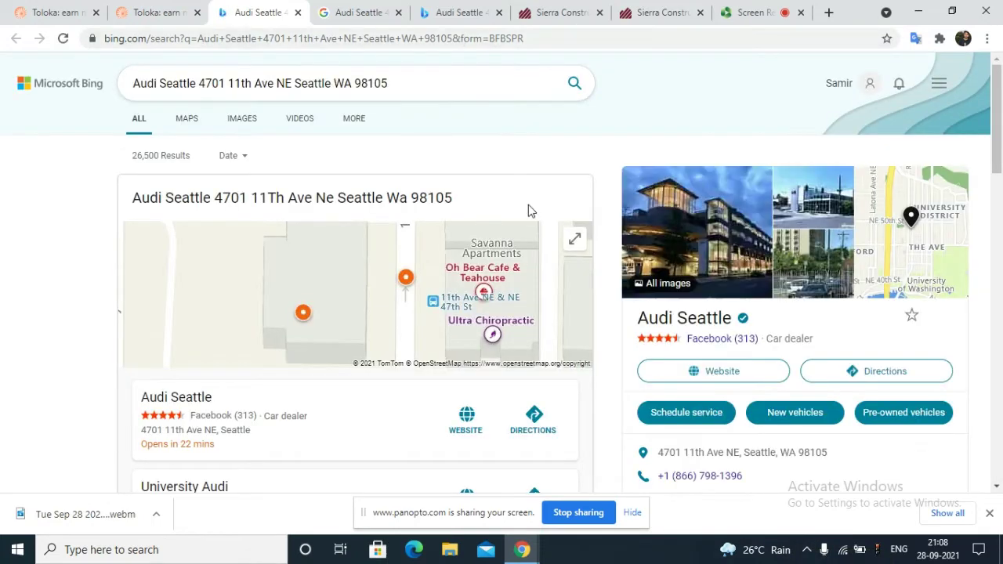
click(164, 7)
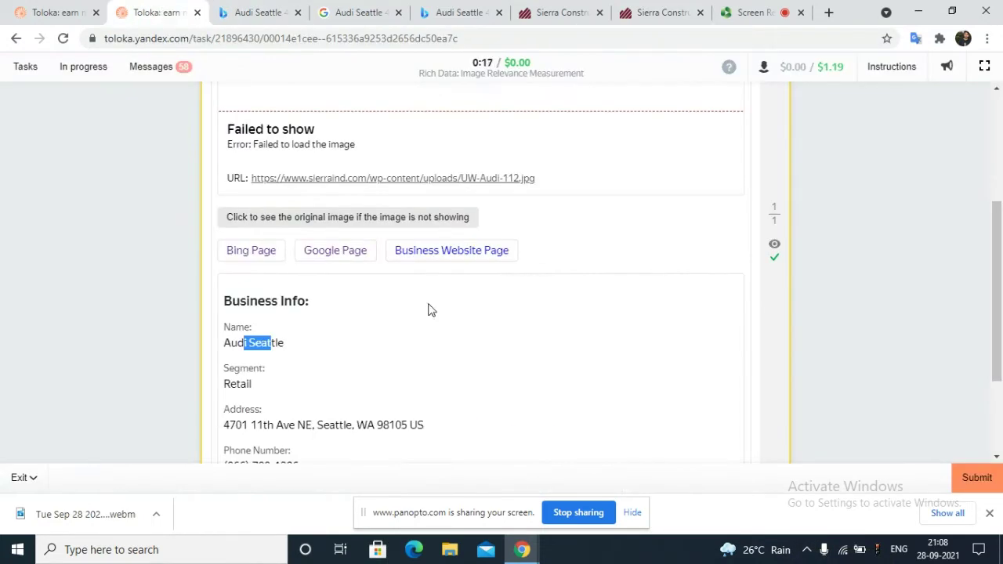
scroll(439, 317, down, 2)
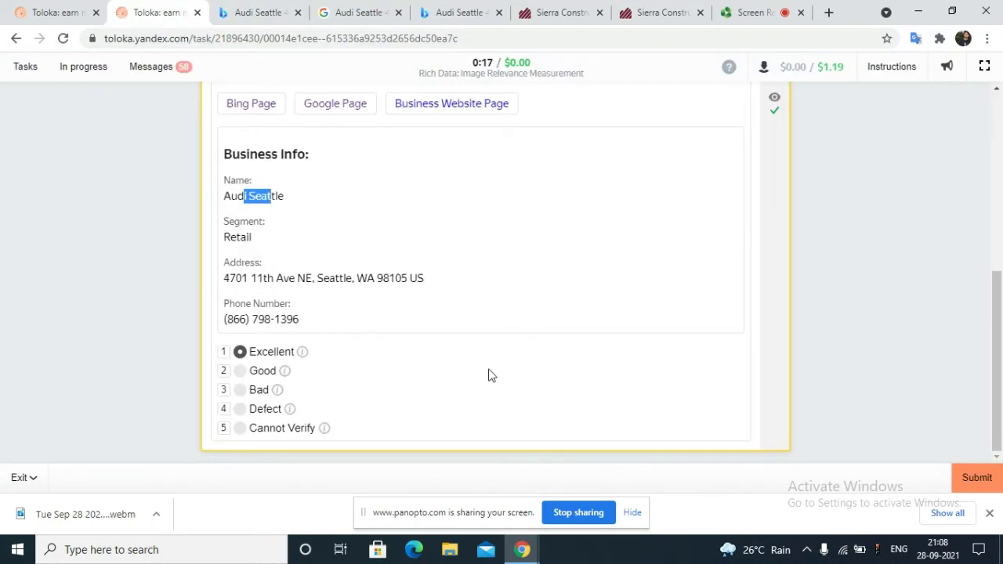
click(981, 477)
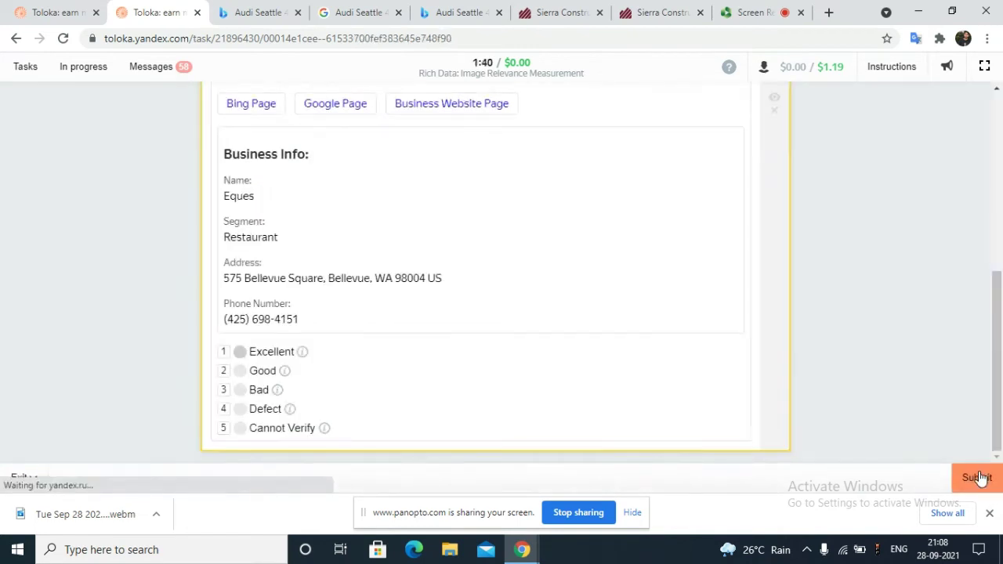
Step: Compare the blurred image of a person in pink with the Eques restaurant info and rate it Defect
scroll(382, 307, down, 2)
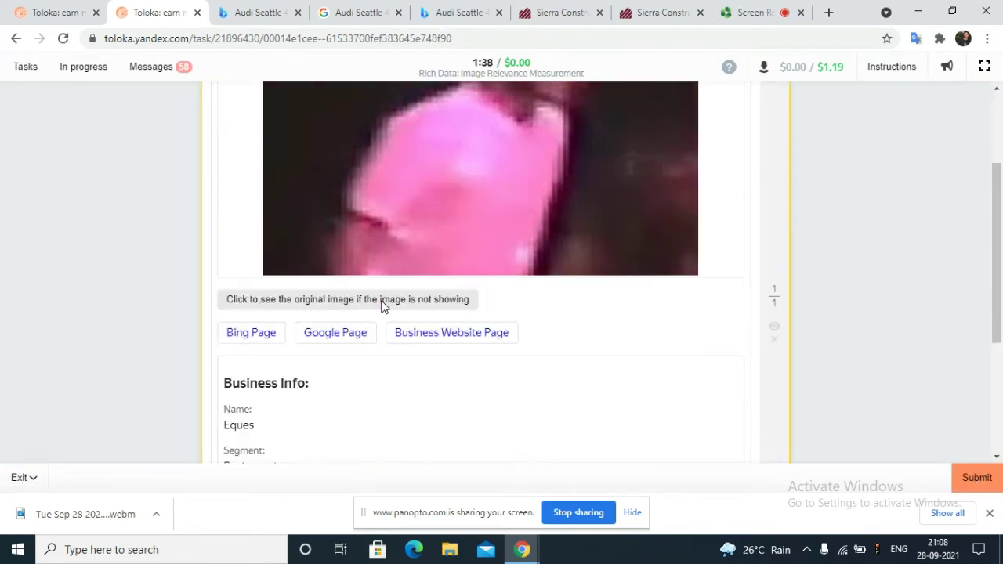
scroll(381, 307, up, 1)
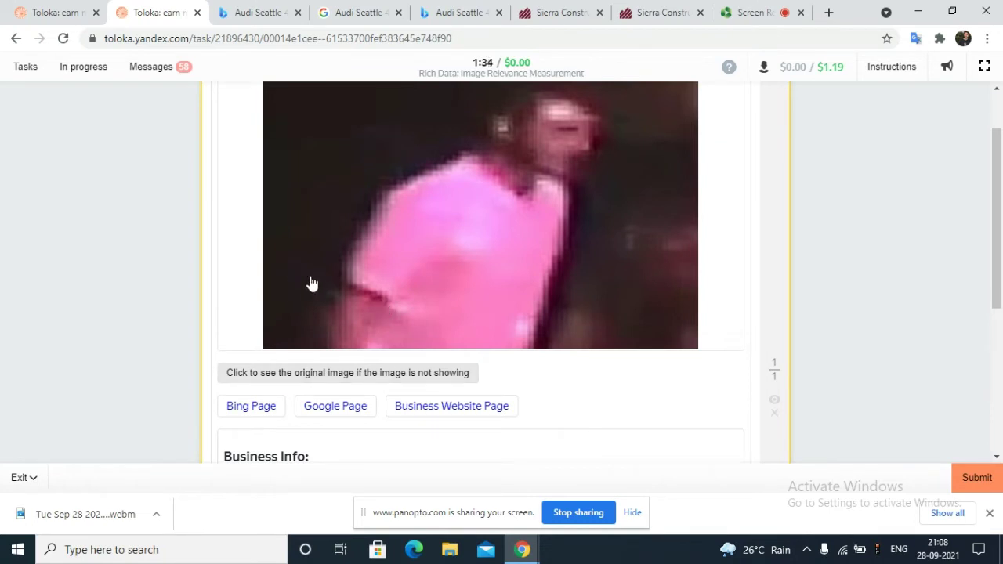
scroll(407, 352, down, 4)
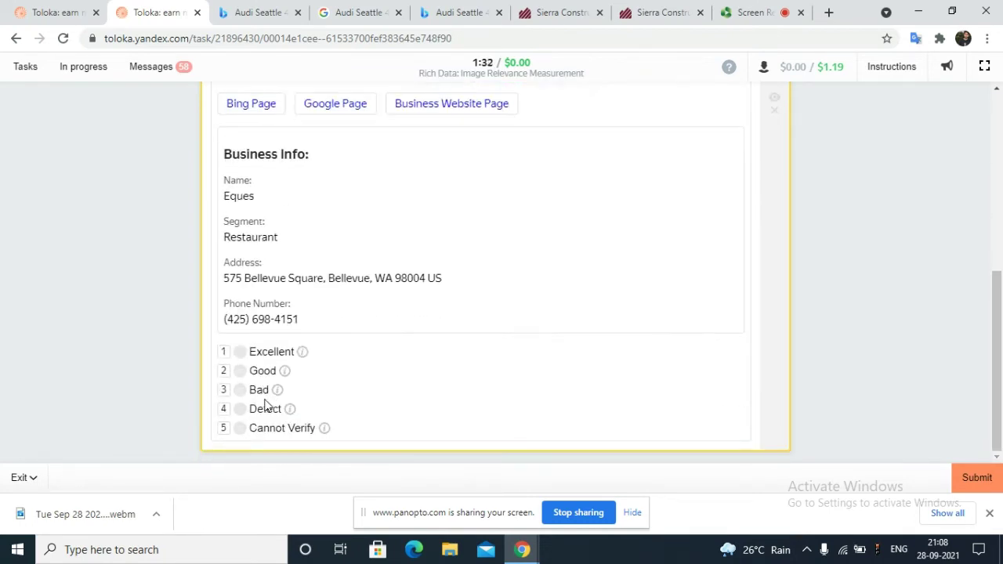
click(258, 410)
Step: Recheck the Eques image against the Defect definition and the pixelated Trejo's Tacos example in the instructions
scroll(504, 329, up, 5)
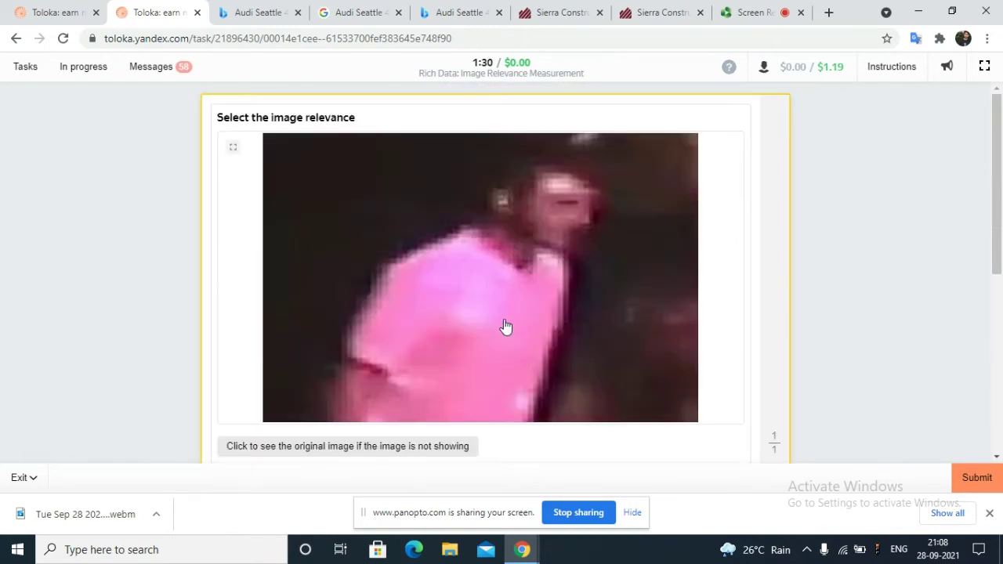
scroll(638, 296, down, 1)
click(879, 70)
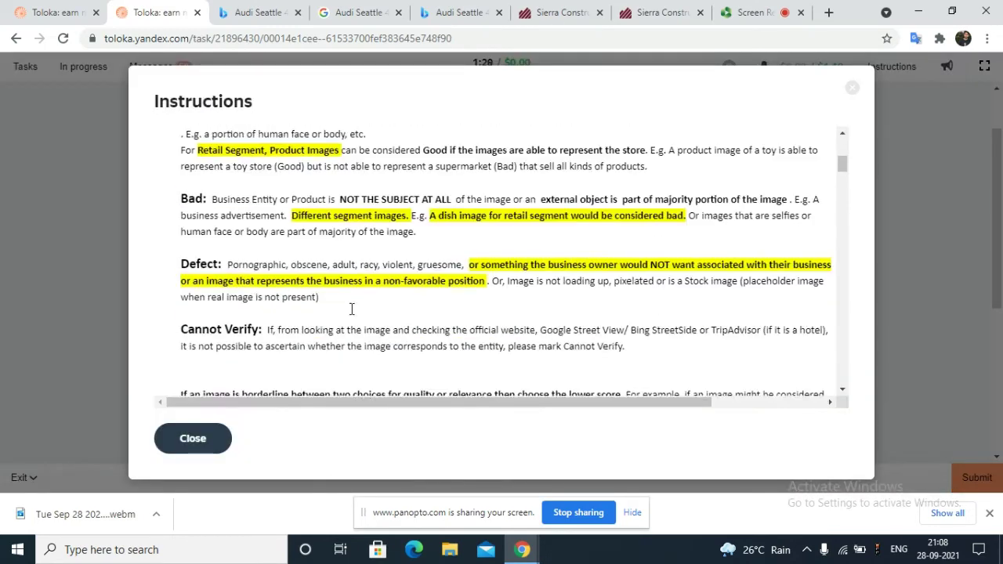
scroll(353, 317, down, 10)
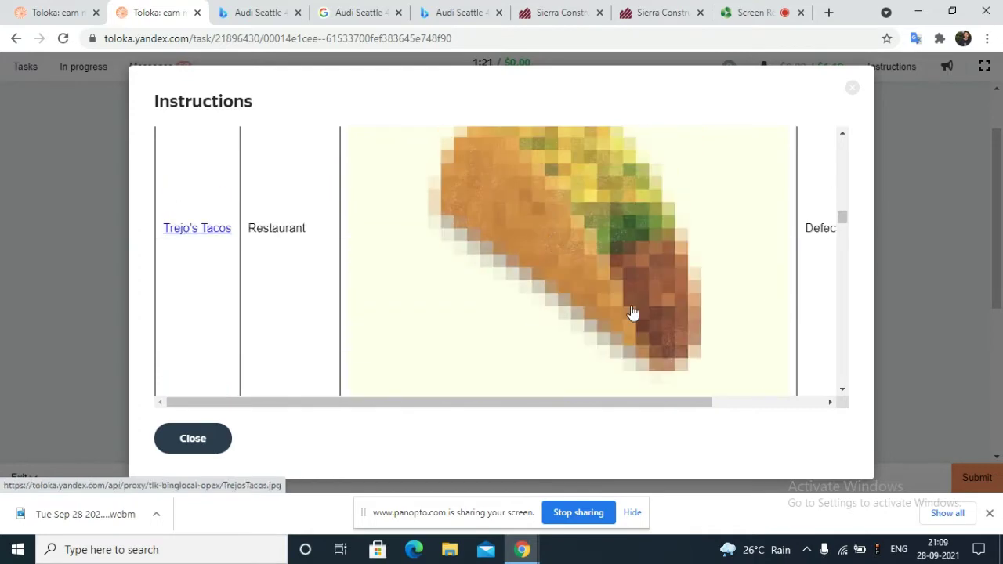
click(188, 441)
Step: Review the blurred image and the Eques business info once more and submit the Defect rating
scroll(442, 304, down, 4)
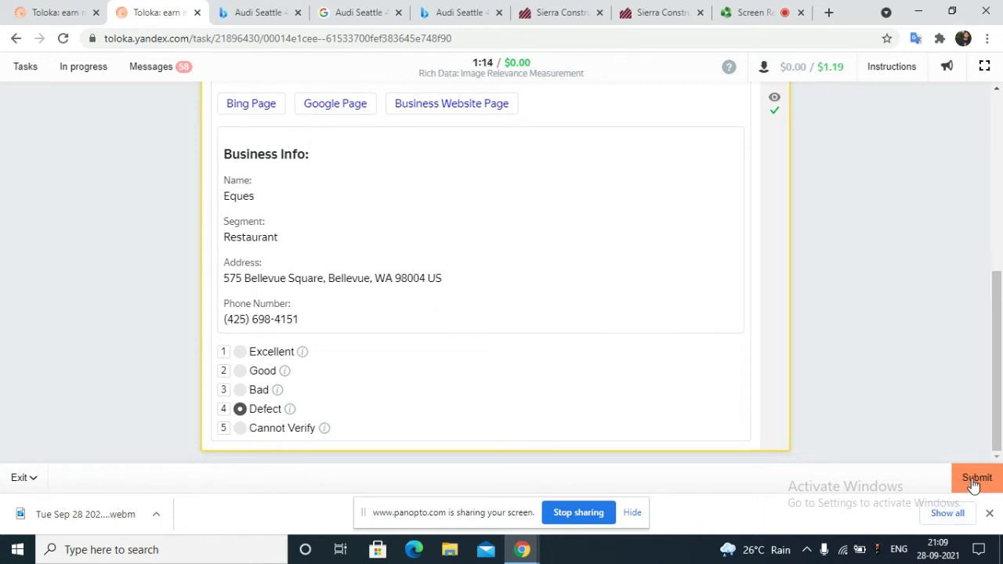
scroll(522, 269, up, 4)
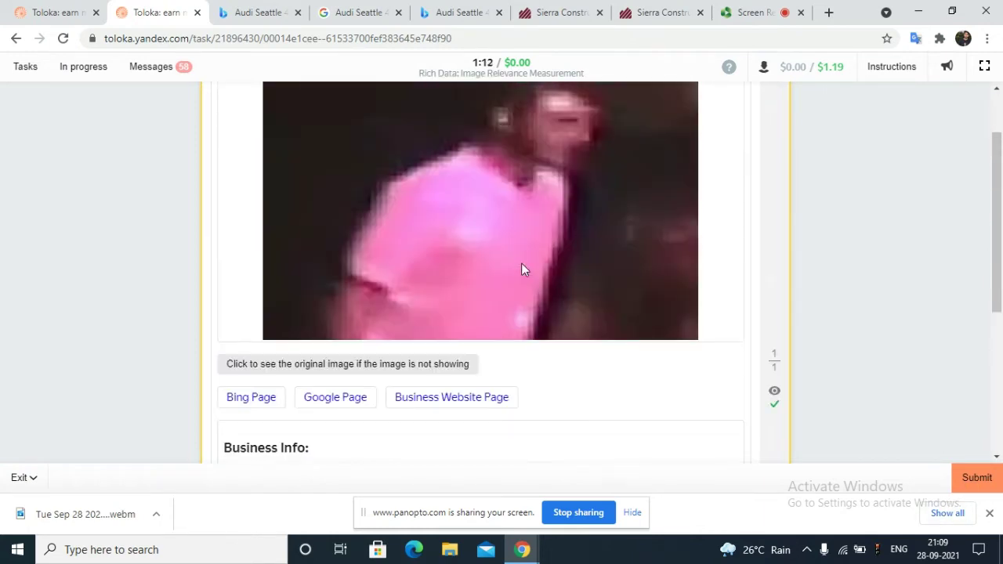
scroll(525, 284, down, 4)
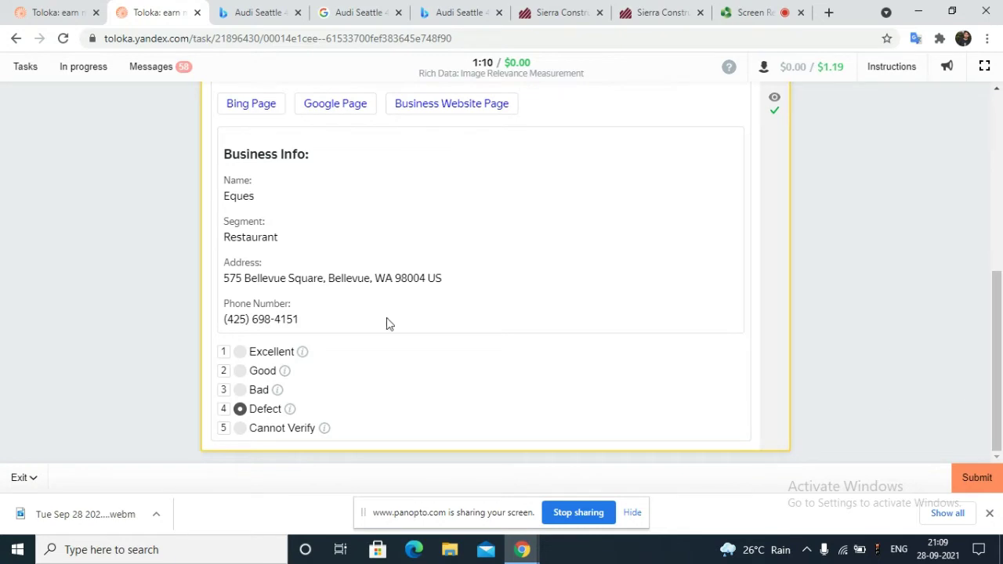
click(978, 484)
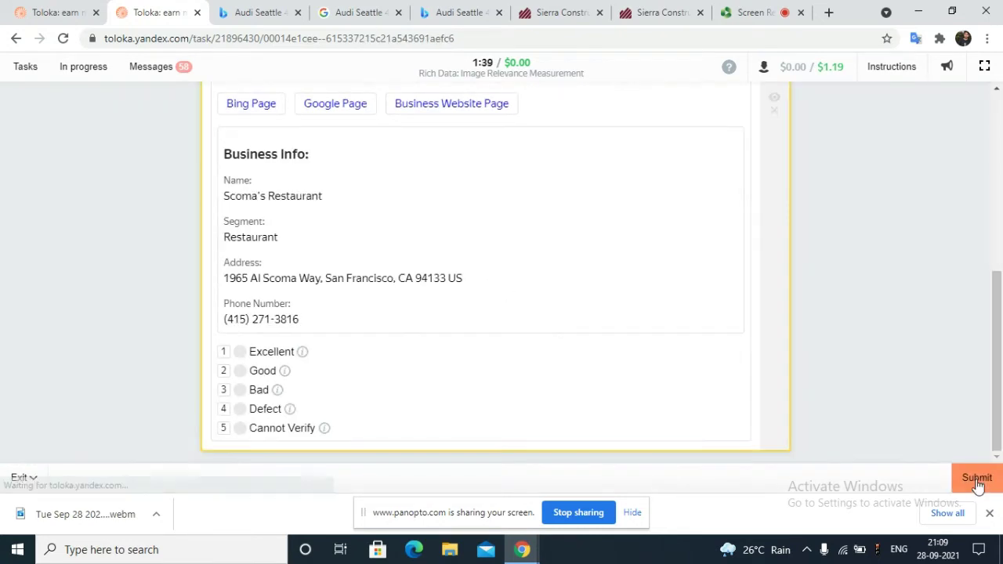
Step: Compare the salmon dish image with the Scoma's Restaurant business info, rate it Excellent and submit the rating
scroll(370, 262, up, 5)
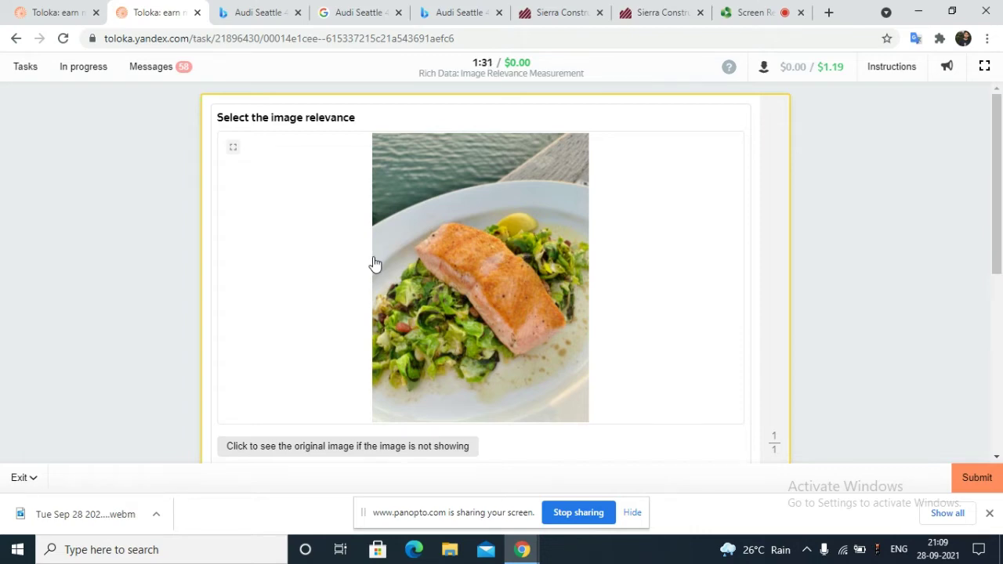
scroll(374, 264, down, 4)
scroll(374, 263, down, 1)
scroll(354, 376, up, 5)
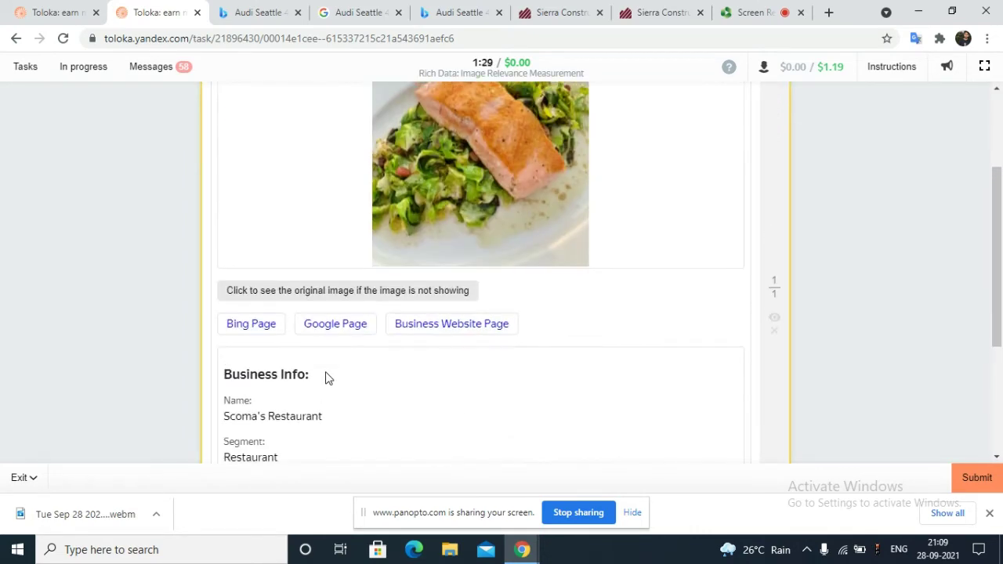
scroll(331, 329, down, 2)
scroll(373, 253, down, 3)
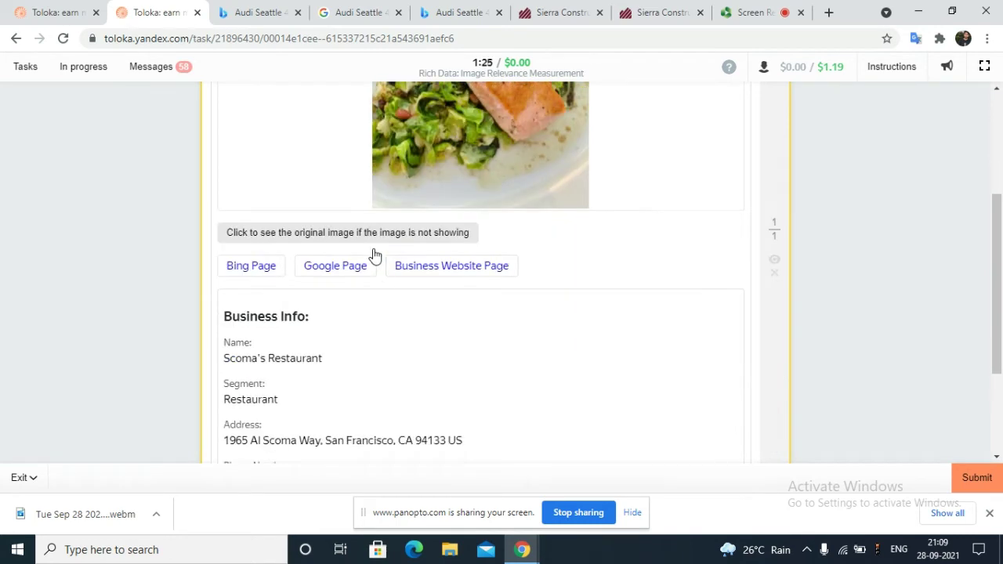
click(266, 355)
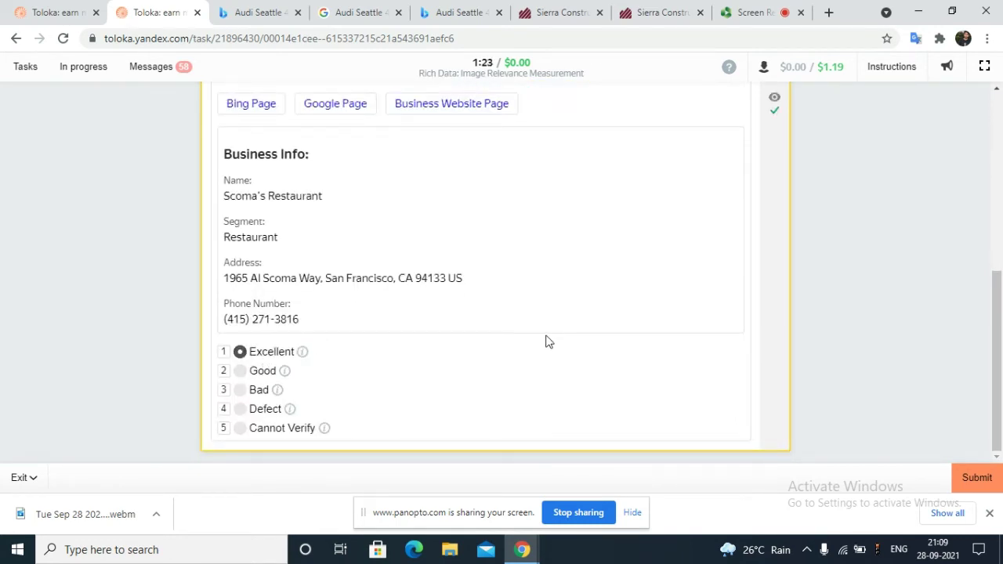
scroll(543, 341, up, 5)
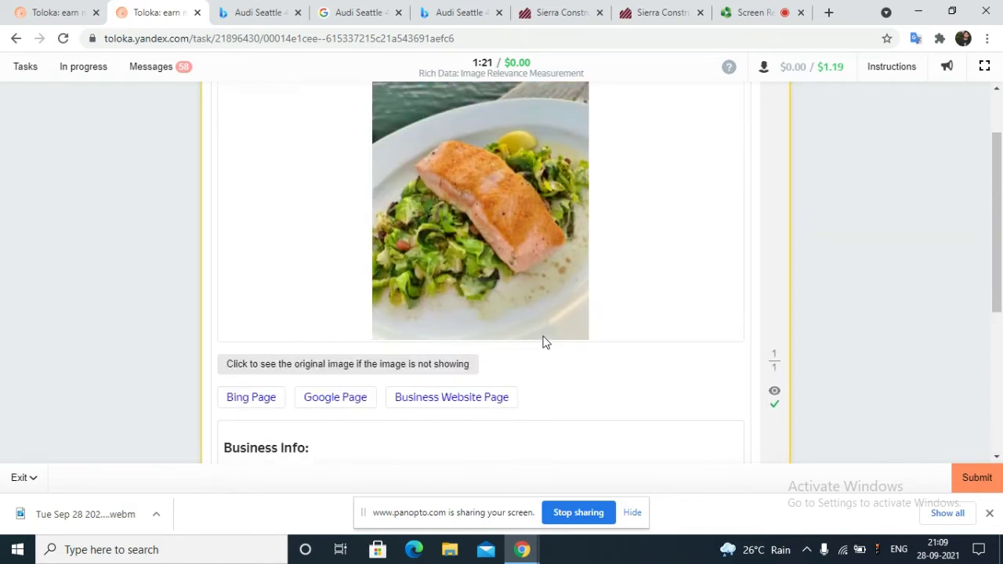
click(986, 480)
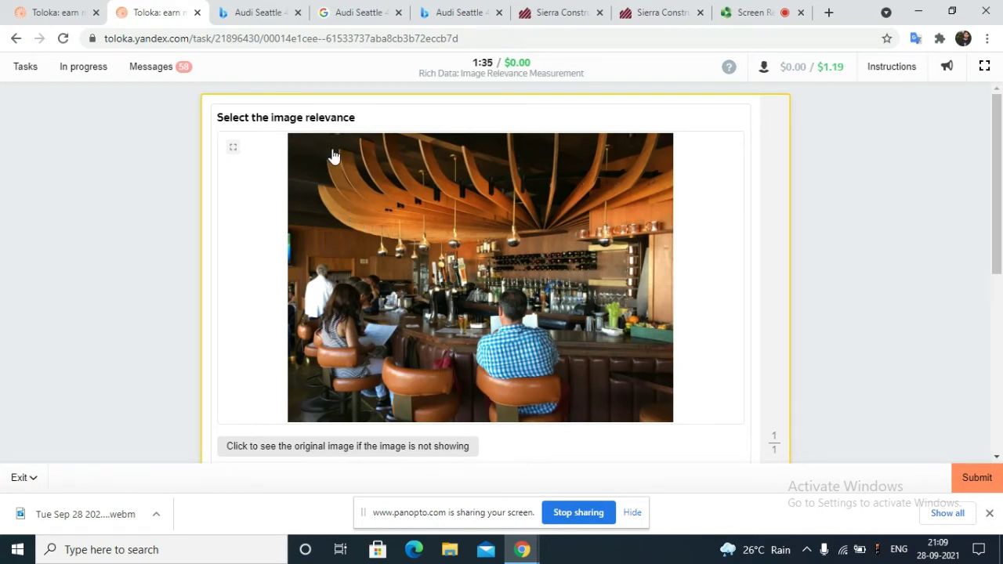
Step: Check the bar interior image against the Scoma's Restaurant business info and rate it Good
scroll(328, 190, down, 3)
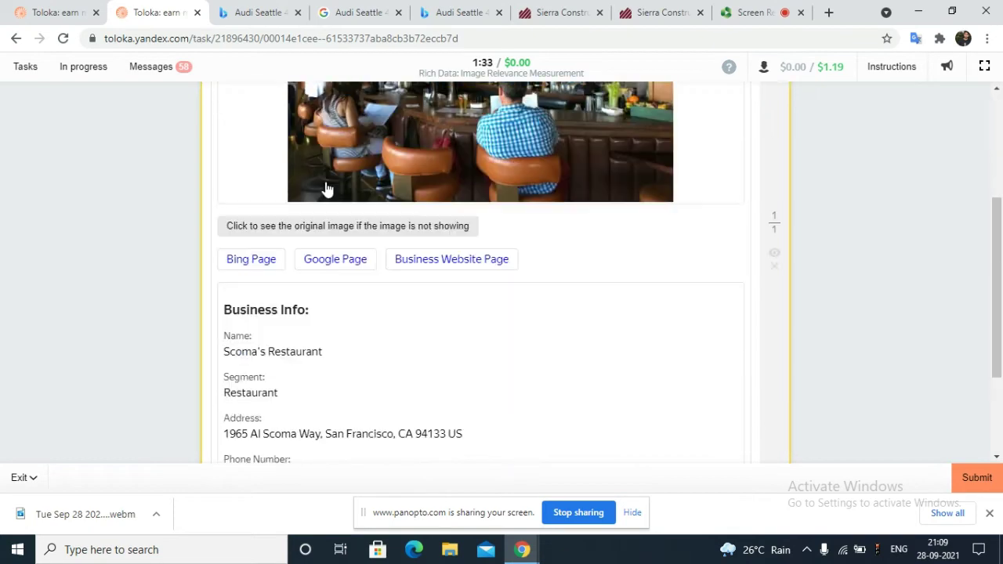
scroll(328, 189, down, 2)
click(266, 381)
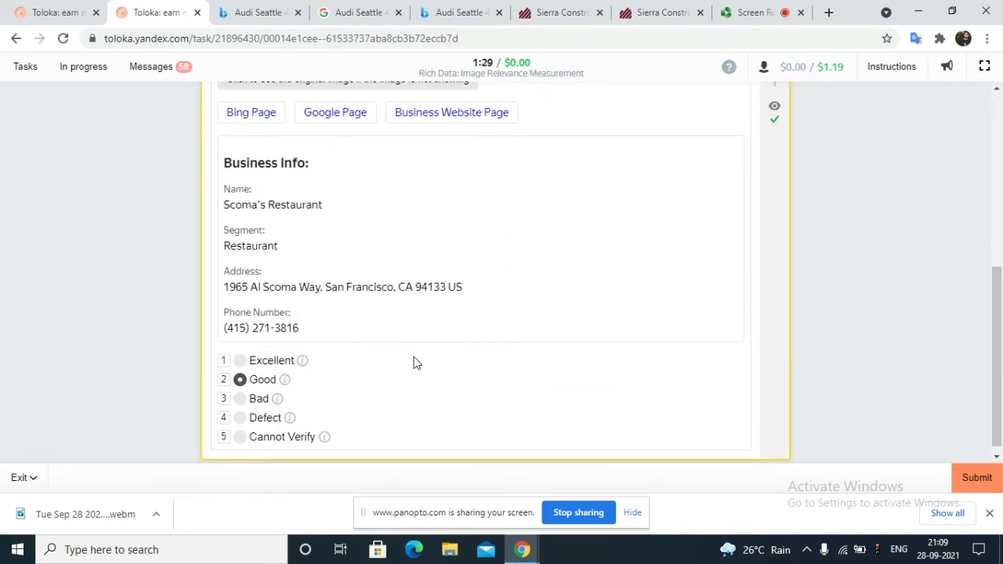
Step: Review the bar interior image once more and submit the Good rating for Scoma's Restaurant
scroll(422, 361, up, 5)
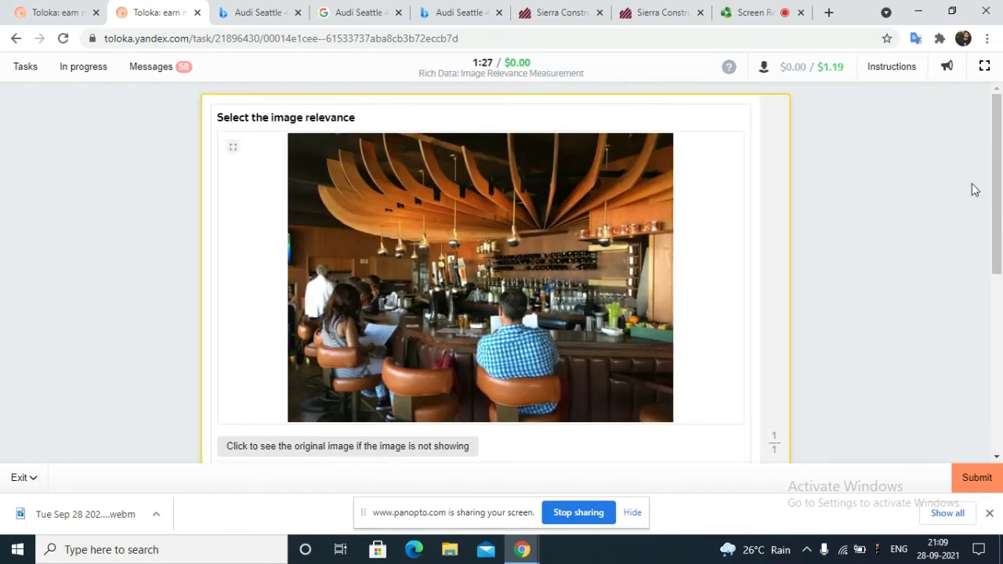
scroll(974, 190, down, 3)
click(985, 481)
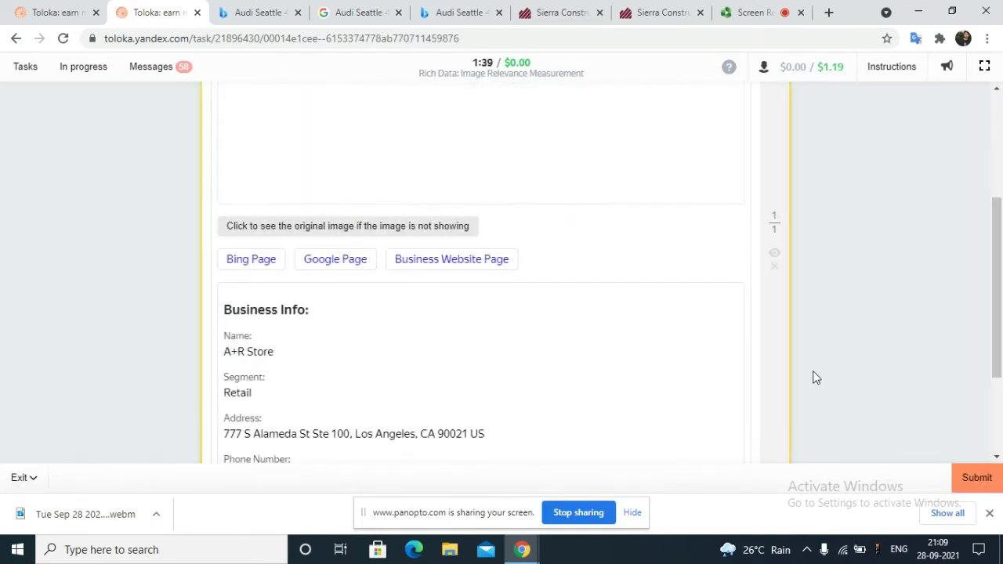
Step: Check the missing A+R Store image by opening its source URL, and return to the rating task
scroll(328, 301, up, 3)
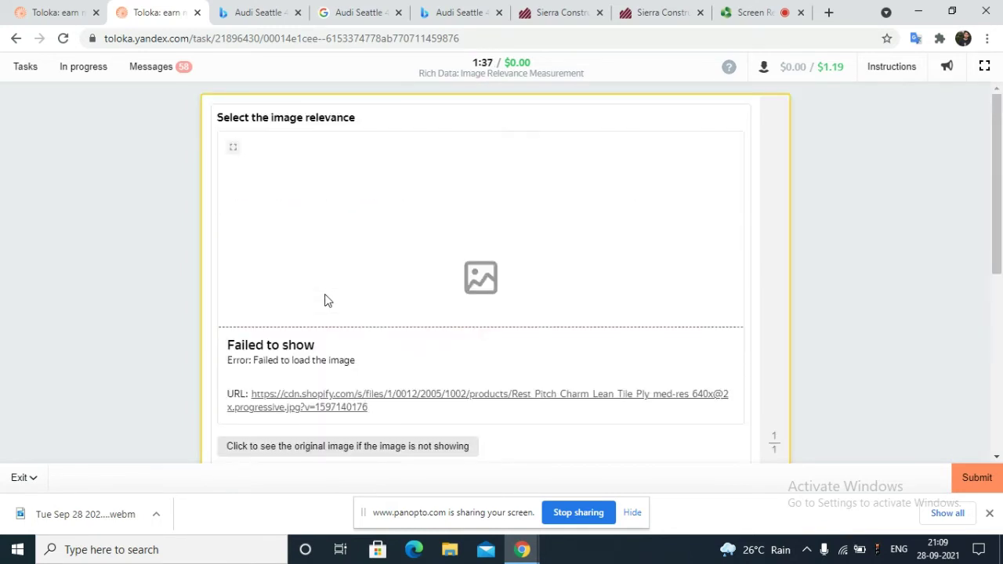
click(408, 399)
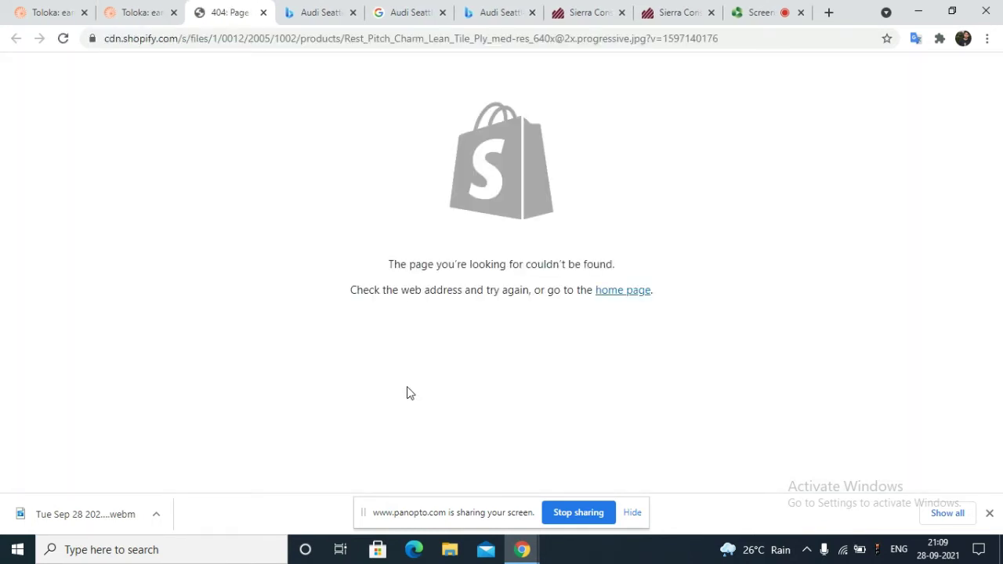
click(163, 11)
Step: Open the Google page for A+R Store and look through its image results for the missing product picture
scroll(405, 292, down, 3)
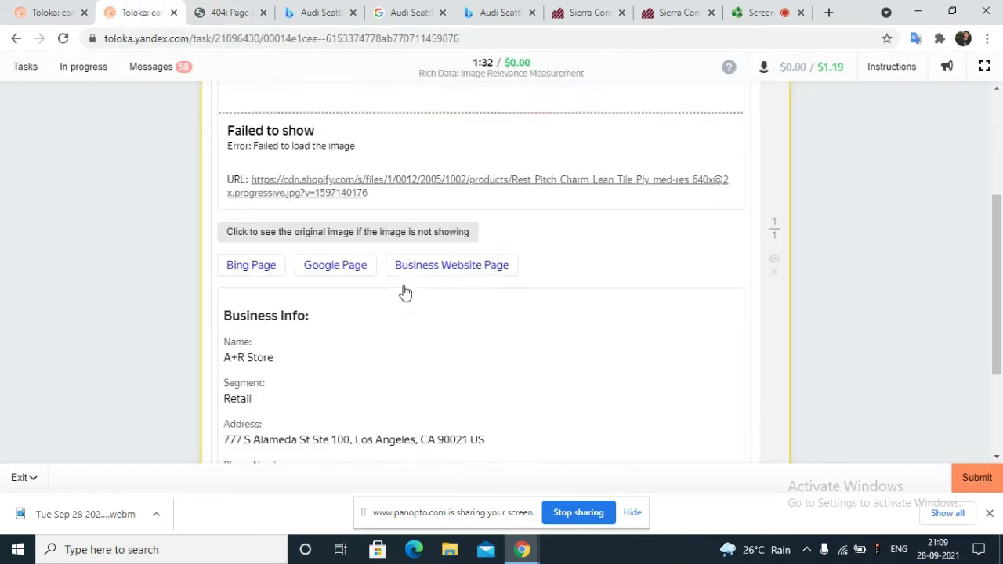
click(328, 269)
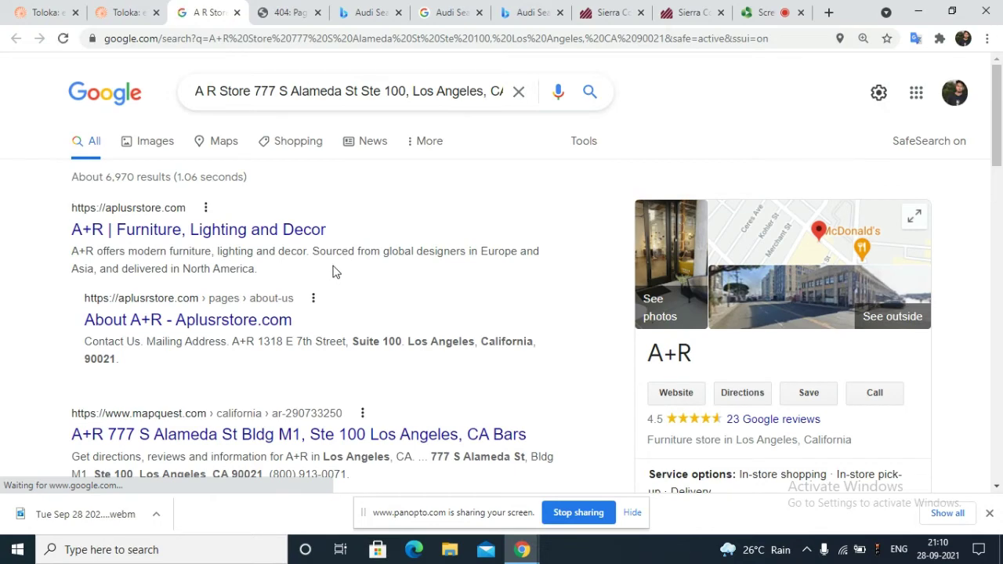
click(153, 142)
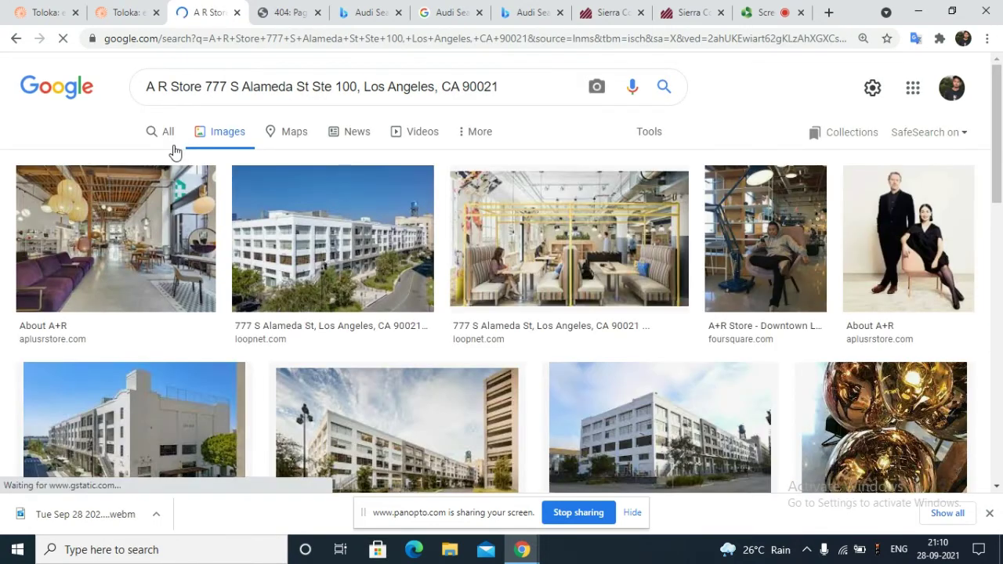
scroll(744, 262, down, 5)
scroll(744, 263, up, 2)
scroll(742, 262, down, 2)
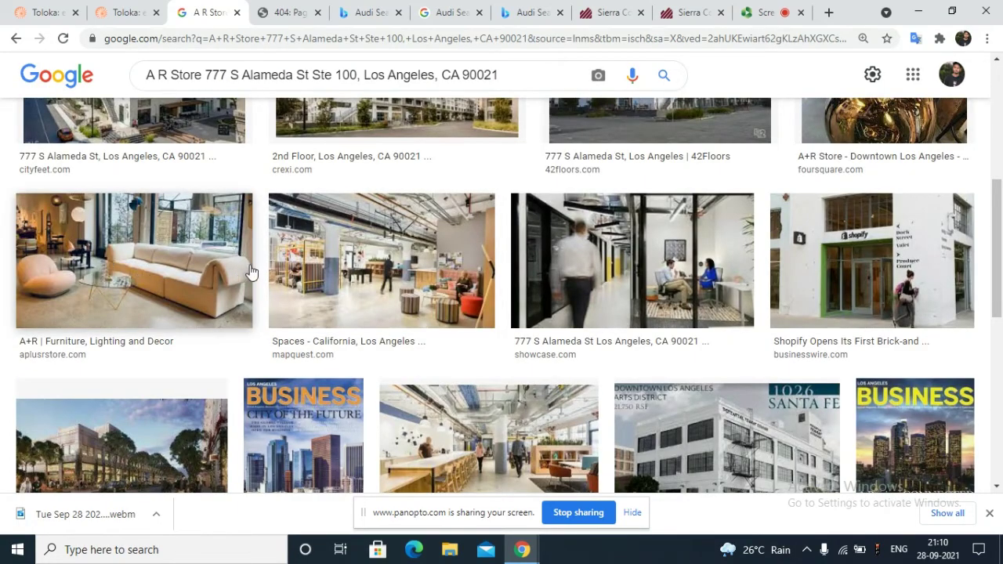
scroll(253, 271, down, 5)
scroll(253, 268, down, 2)
scroll(253, 266, up, 5)
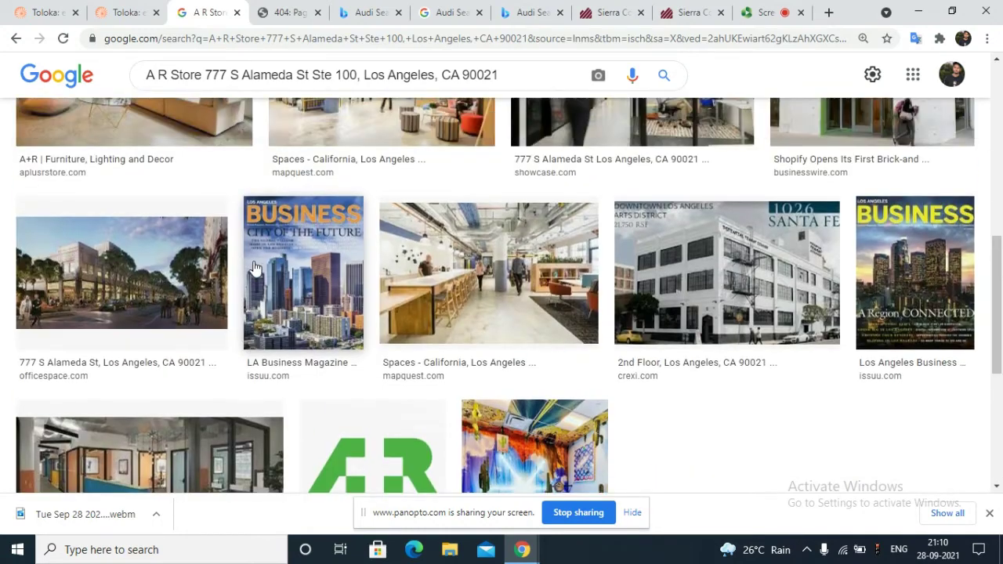
Step: Open the Bing page for A+R Store from the task and examine its image results
key(ctrl+shift+Tab)
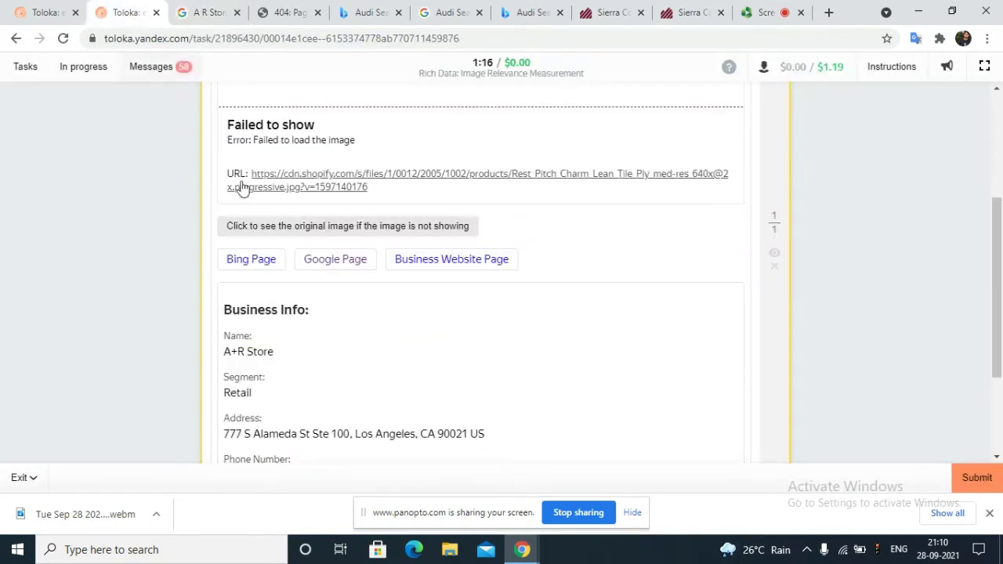
click(257, 260)
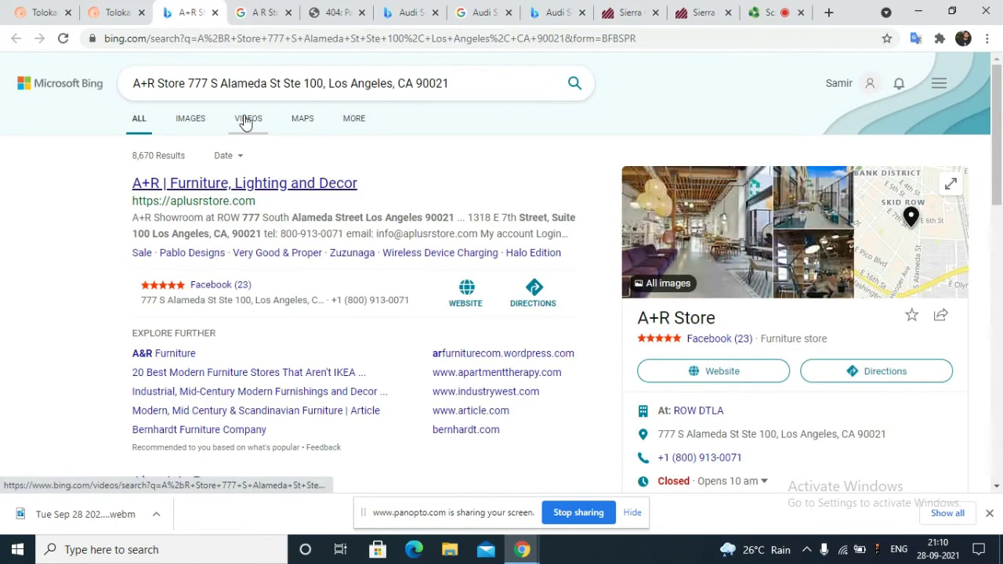
click(203, 125)
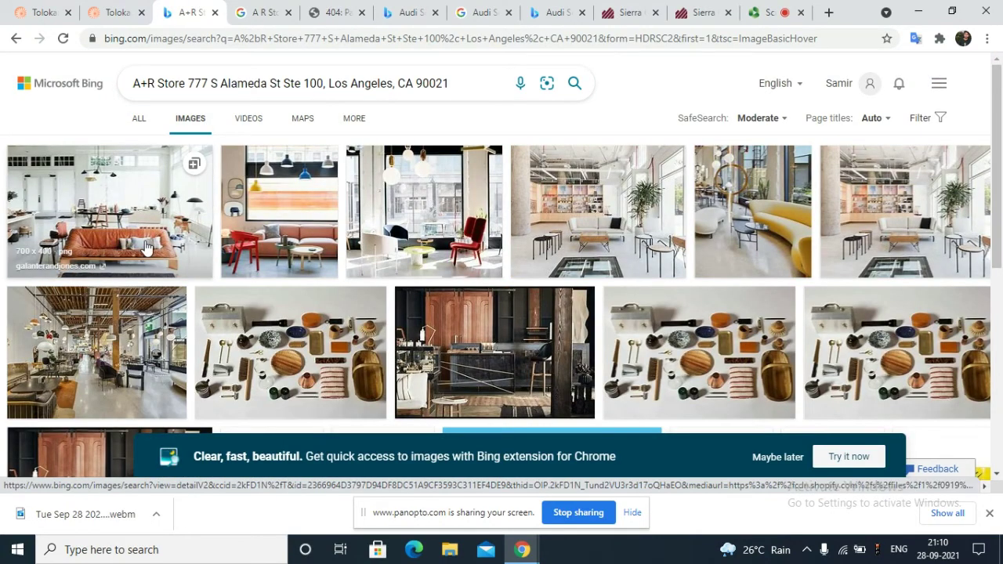
scroll(145, 247, down, 6)
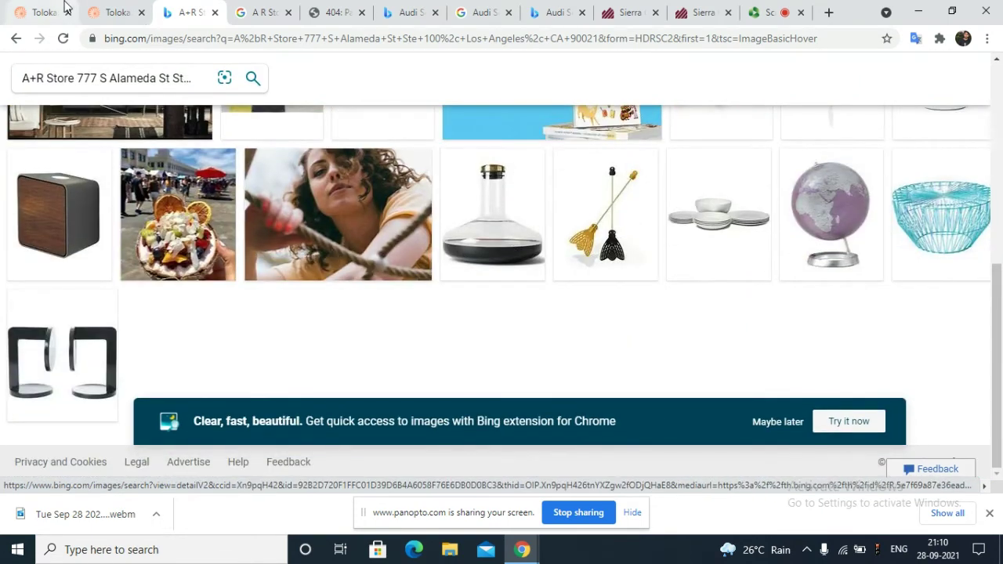
Step: Return to the A+R Store task, rate the image Good and submit the rating
click(114, 12)
scroll(382, 329, down, 2)
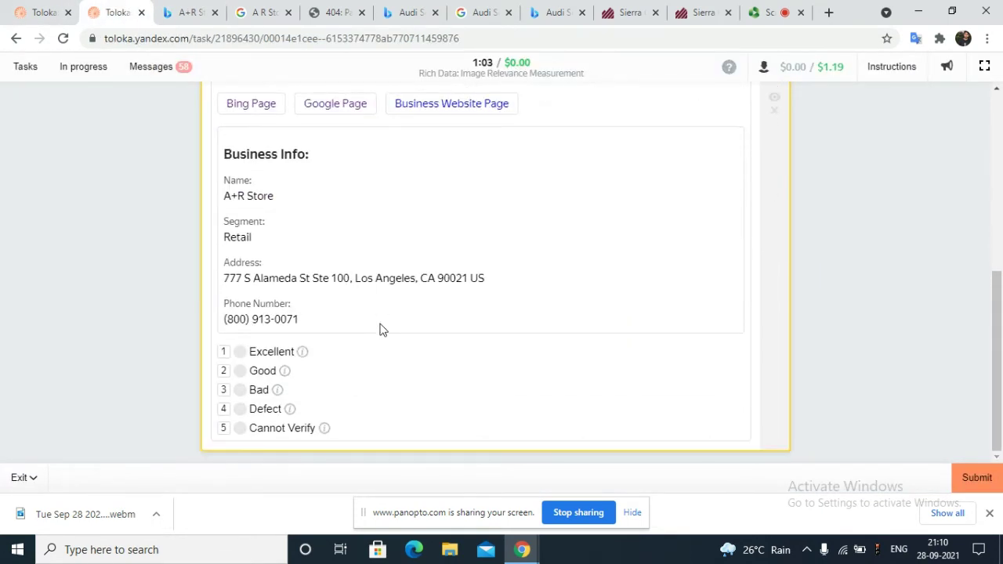
click(264, 373)
scroll(641, 392, up, 3)
scroll(646, 392, down, 3)
click(993, 479)
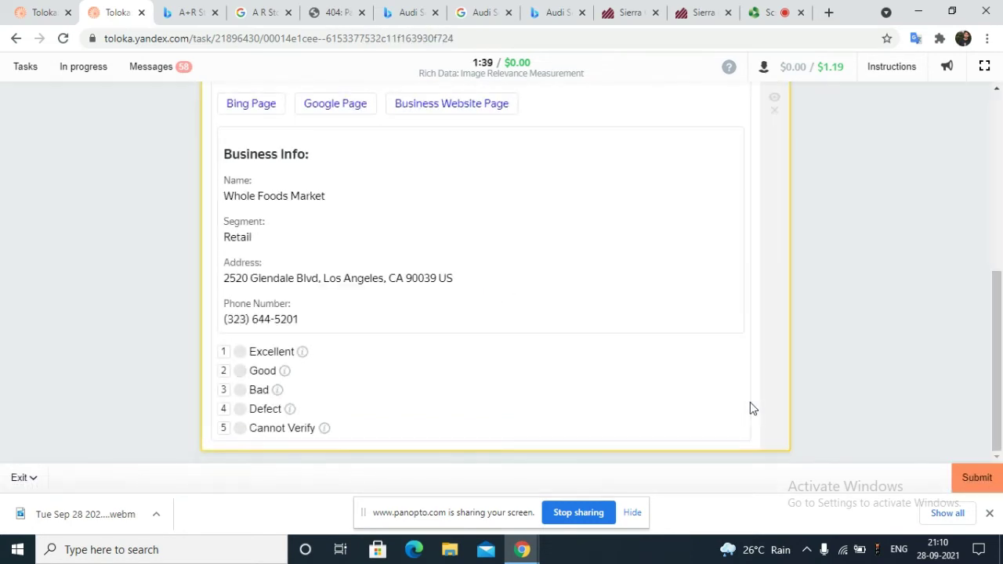
Step: Compare the Costco storefront image with the Whole Foods Market business info, rate it Bad and submit the rating
scroll(92, 218, up, 4)
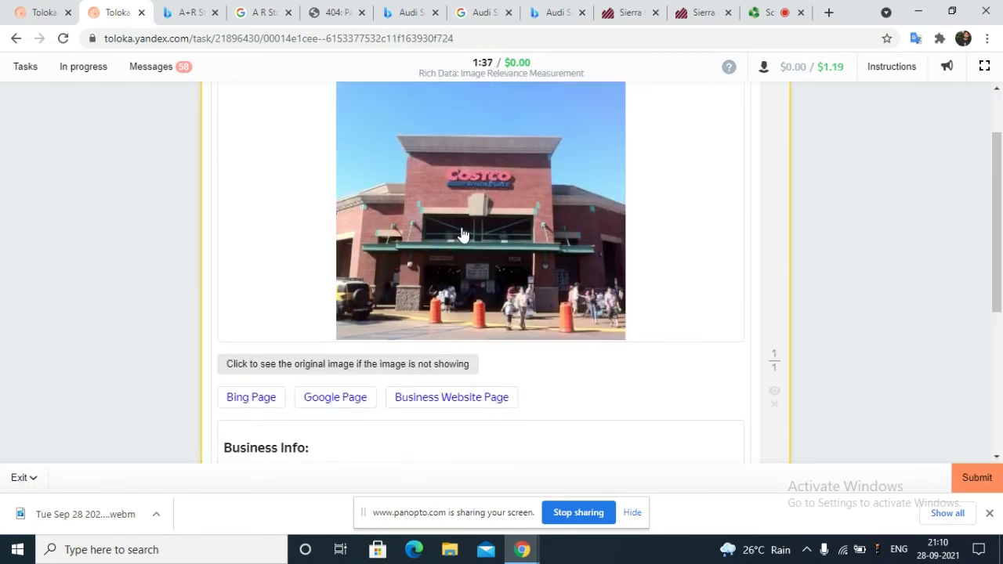
scroll(430, 271, up, 1)
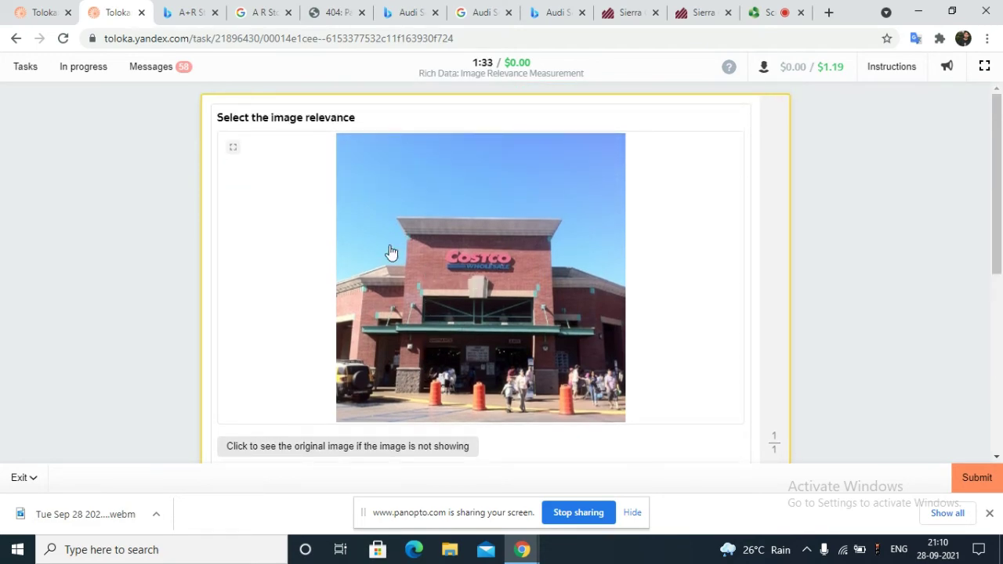
scroll(392, 252, down, 5)
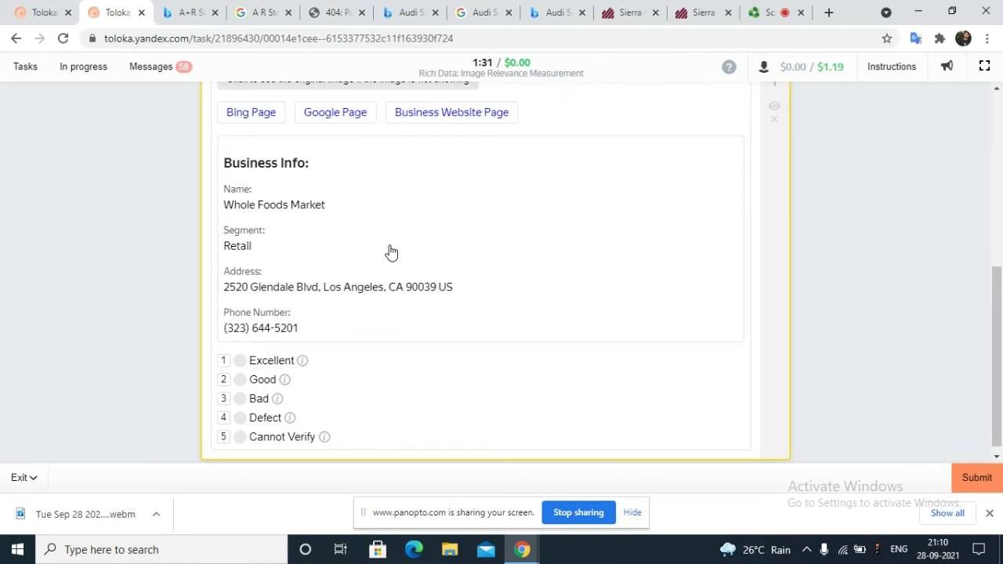
drag(226, 206, 337, 213)
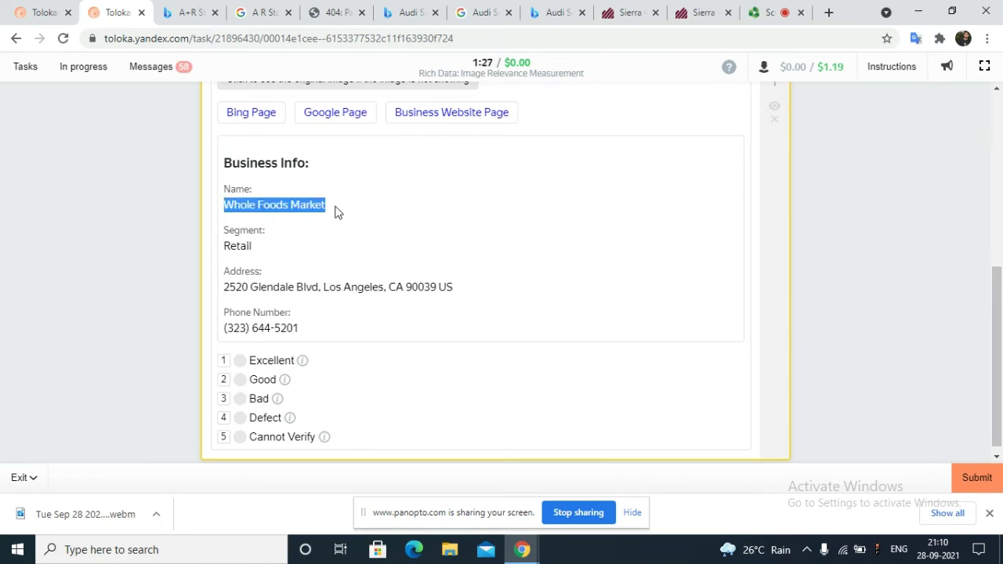
scroll(340, 212, up, 4)
scroll(426, 179, down, 4)
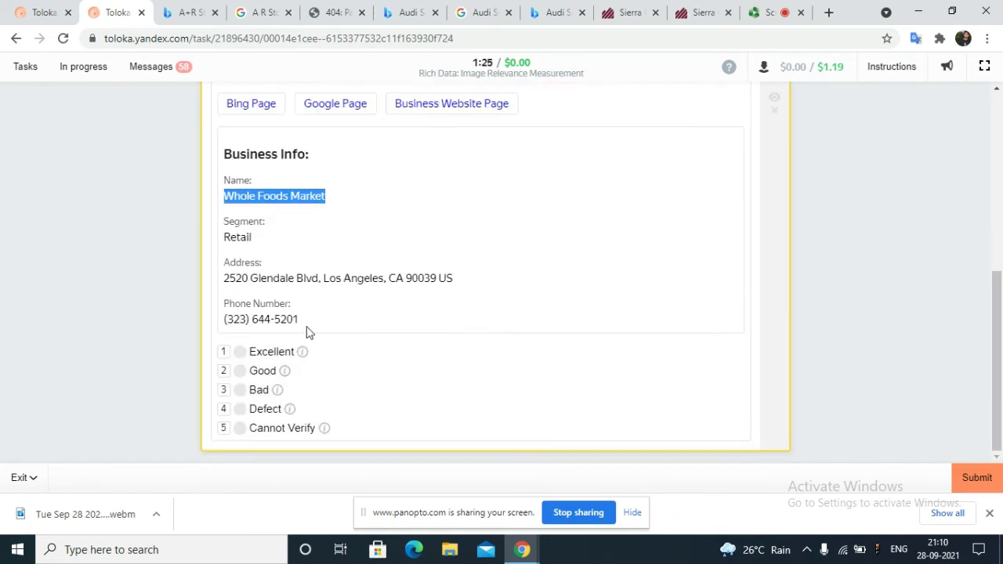
click(248, 392)
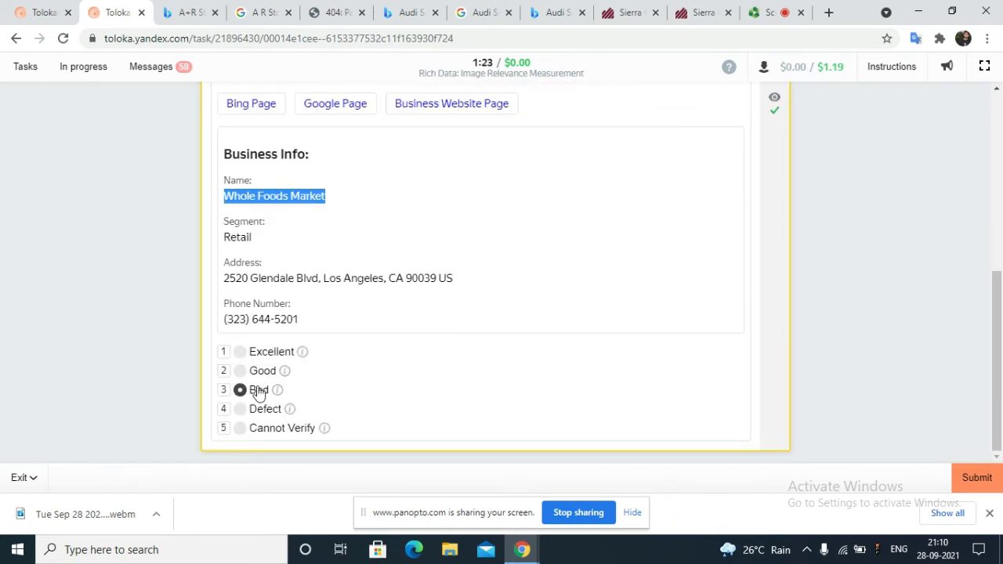
click(980, 480)
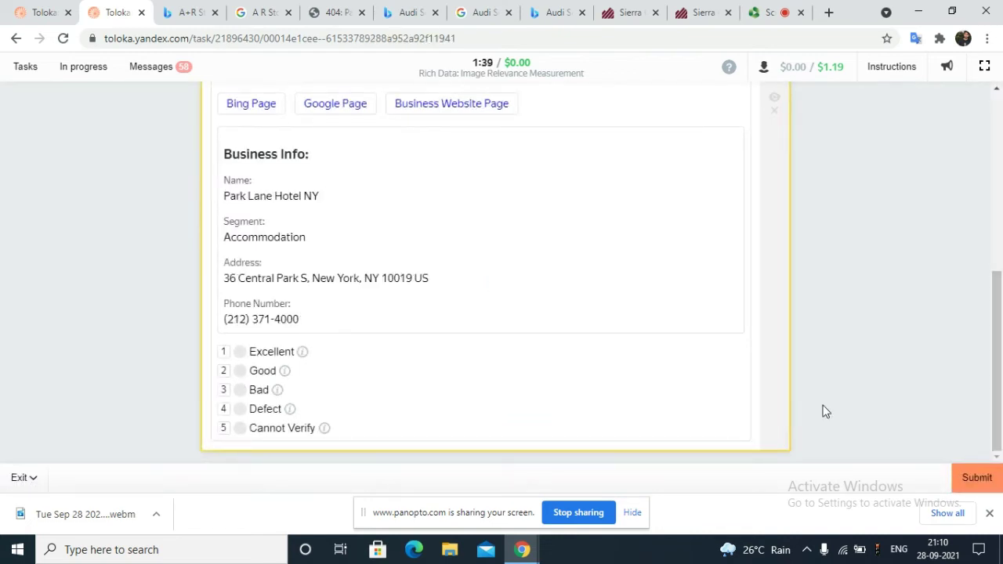
Step: Inspect the hotel room image at full size against the Park Lane Hotel NY info, rate it Defect and submit the rating
scroll(473, 317, up, 5)
scroll(474, 310, down, 4)
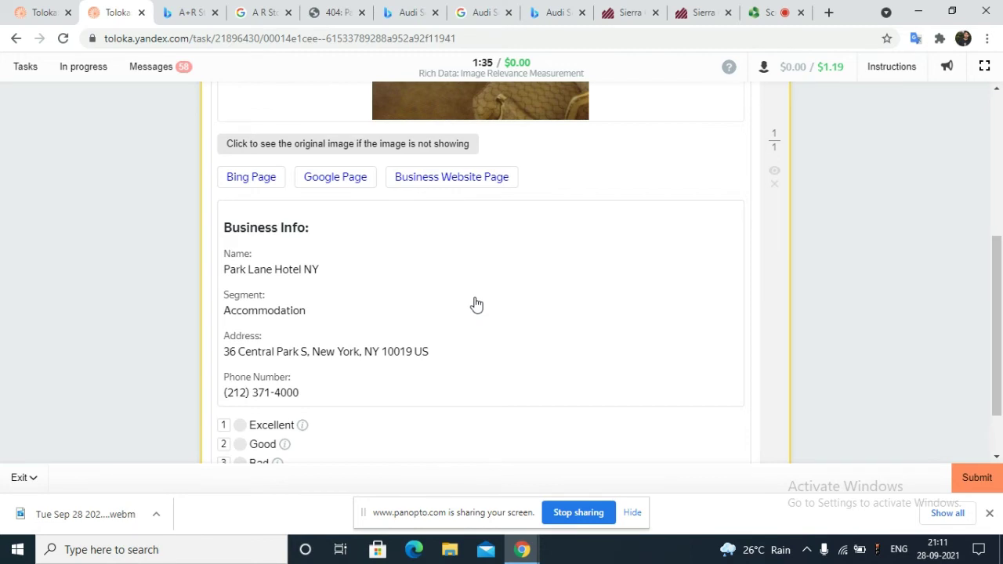
scroll(427, 270, up, 3)
click(458, 264)
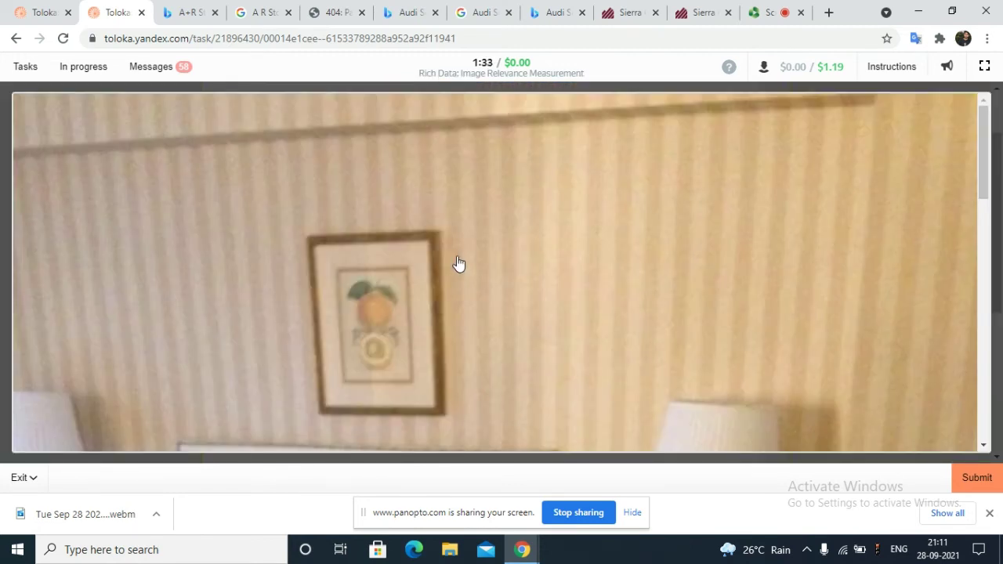
click(458, 264)
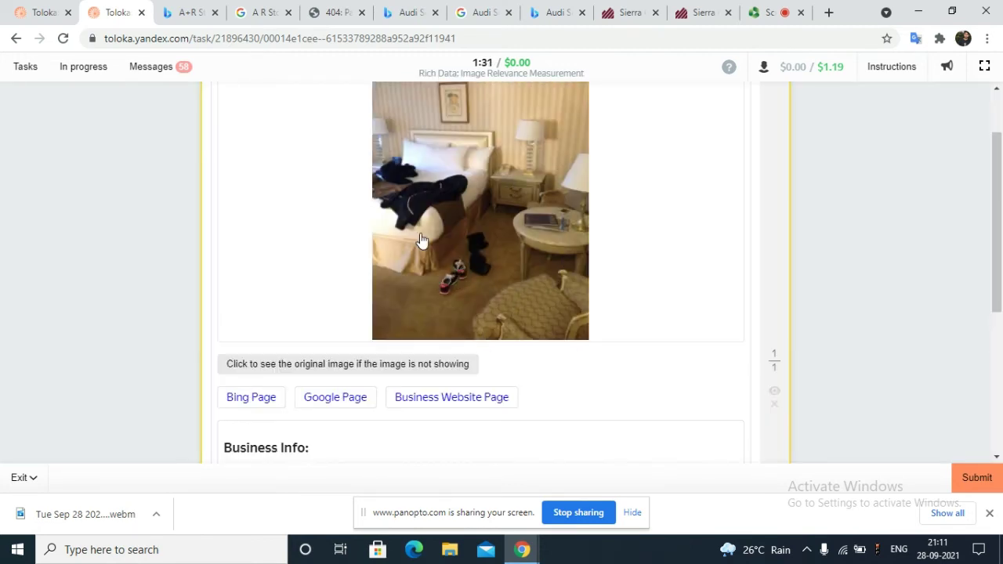
scroll(507, 291, down, 3)
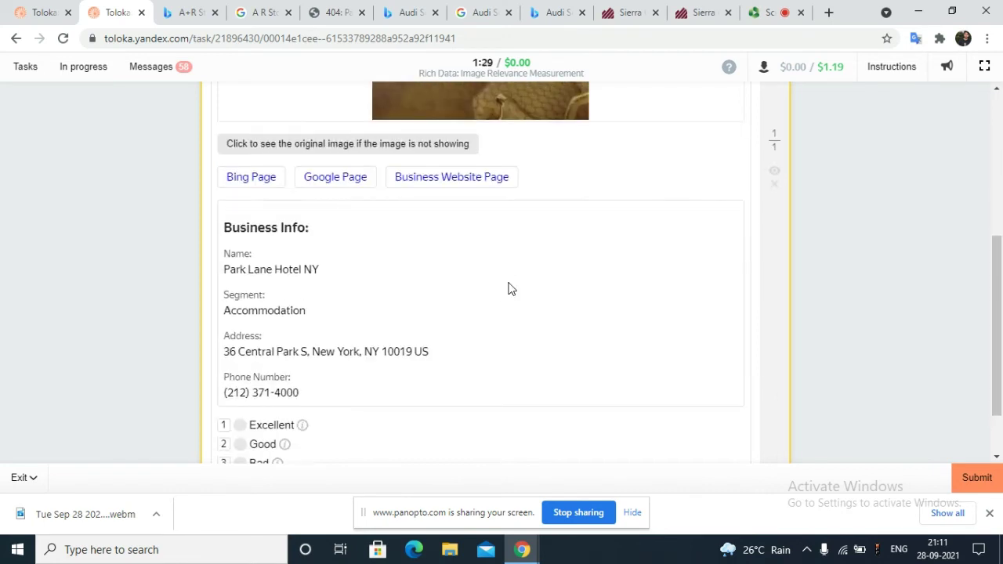
scroll(508, 289, down, 1)
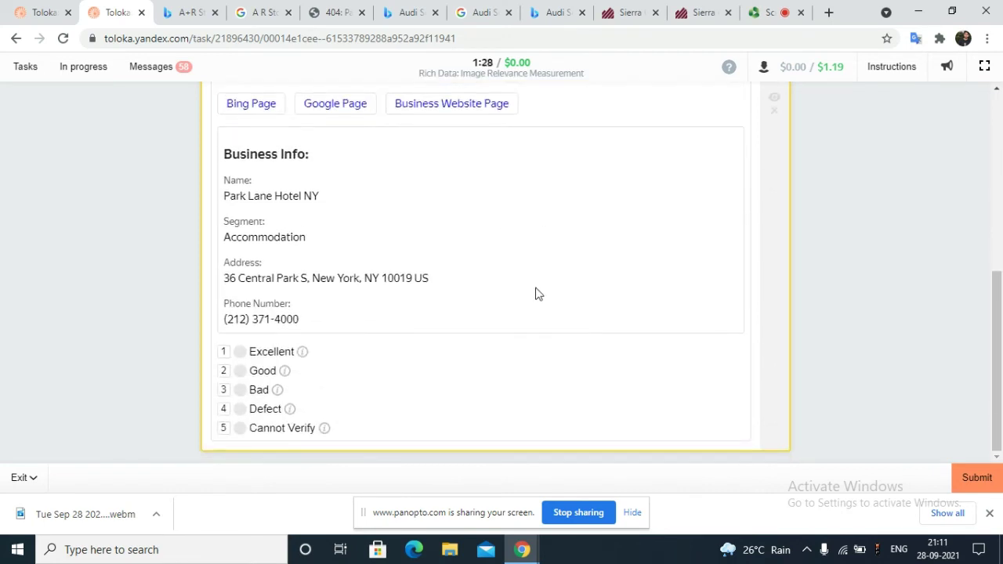
click(273, 414)
click(972, 477)
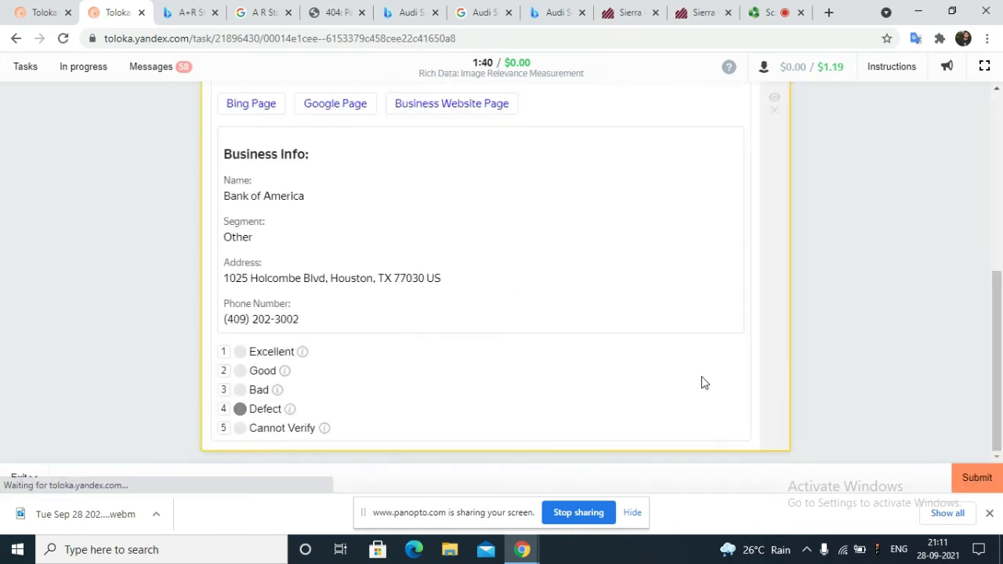
Step: Compare the Bank of America logo image with the business name, rate it Excellent and submit the rating
scroll(372, 273, up, 3)
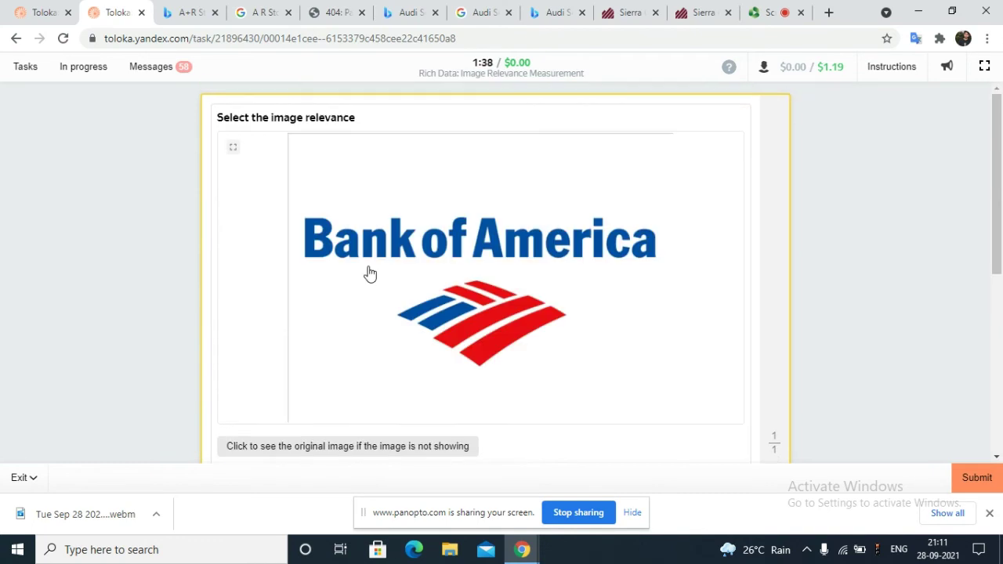
scroll(368, 274, down, 1)
scroll(488, 258, down, 3)
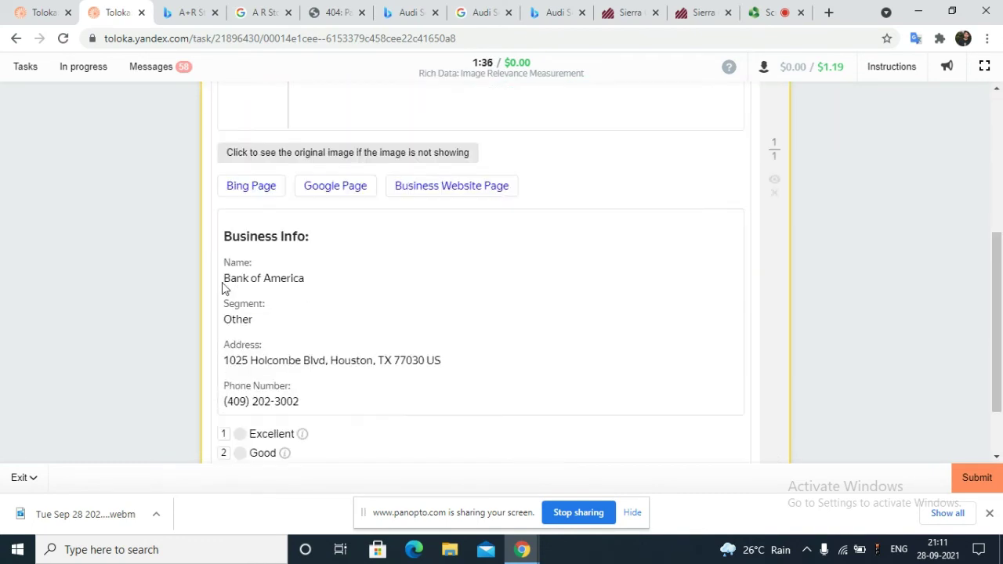
drag(222, 288, 437, 295)
scroll(300, 298, down, 1)
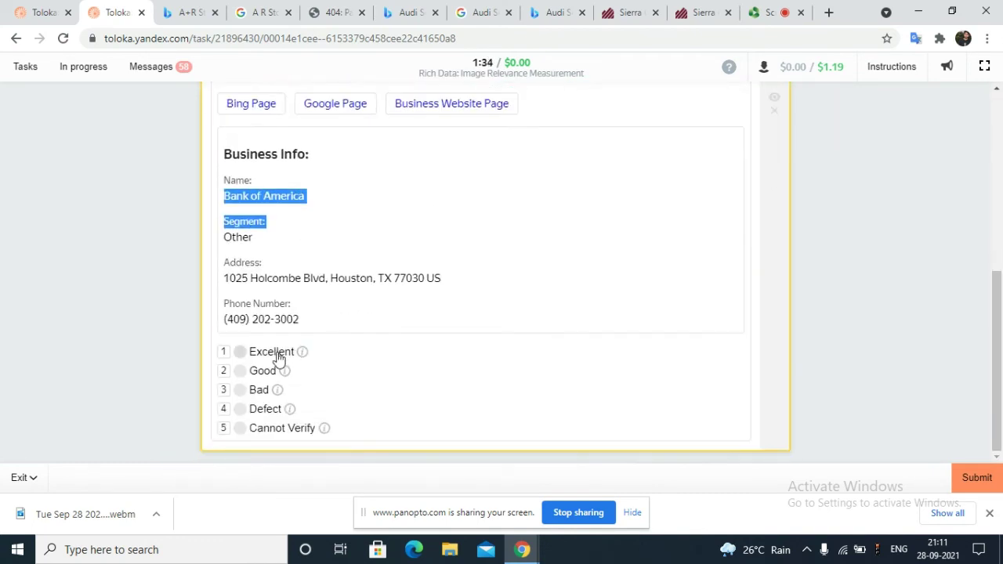
click(280, 352)
click(976, 479)
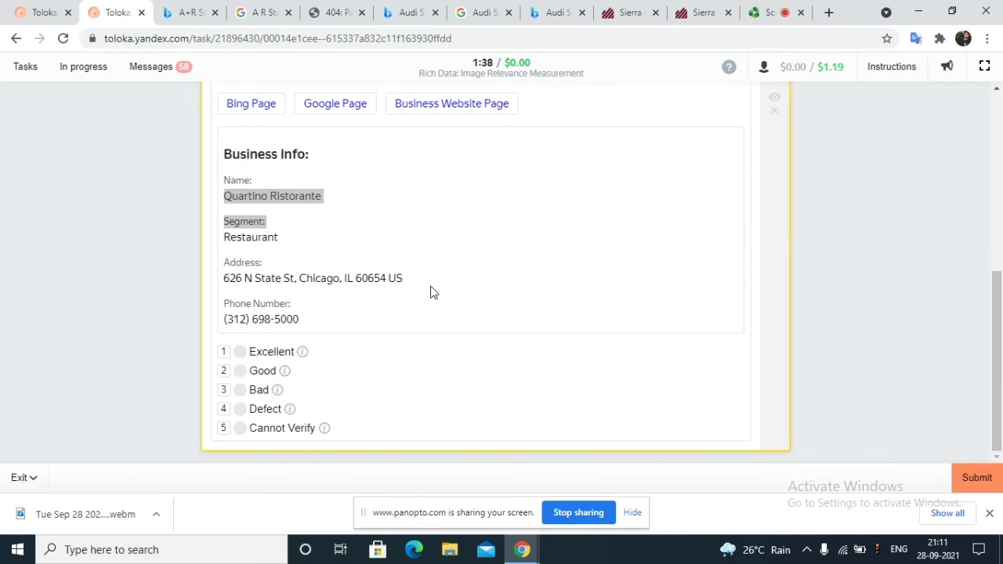
Step: Compare the restaurant diner photo with the Quartino Ristorante business info, rate it Bad and submit the rating
scroll(437, 325, up, 5)
scroll(435, 327, down, 5)
scroll(437, 326, up, 3)
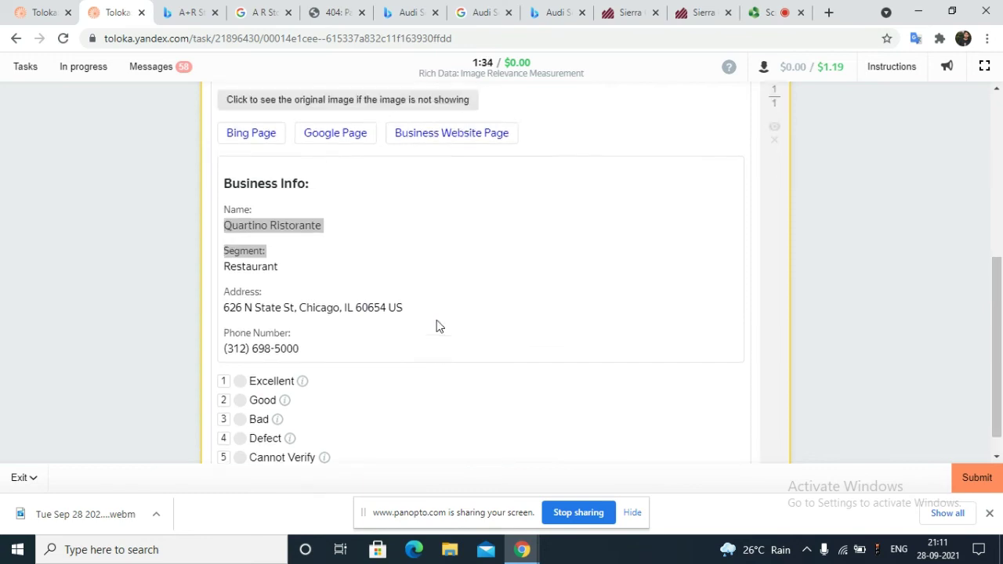
scroll(467, 266, down, 3)
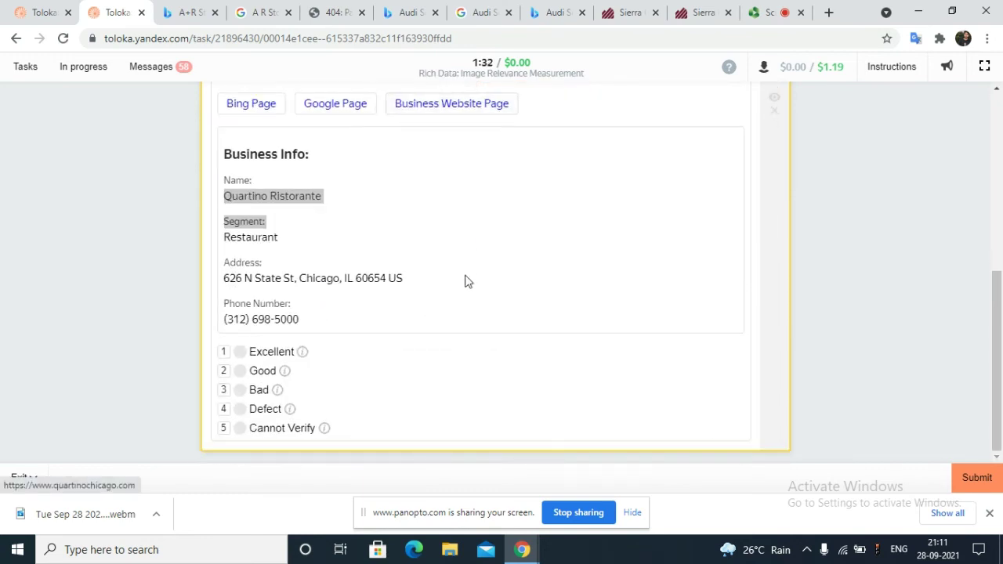
scroll(337, 324, up, 6)
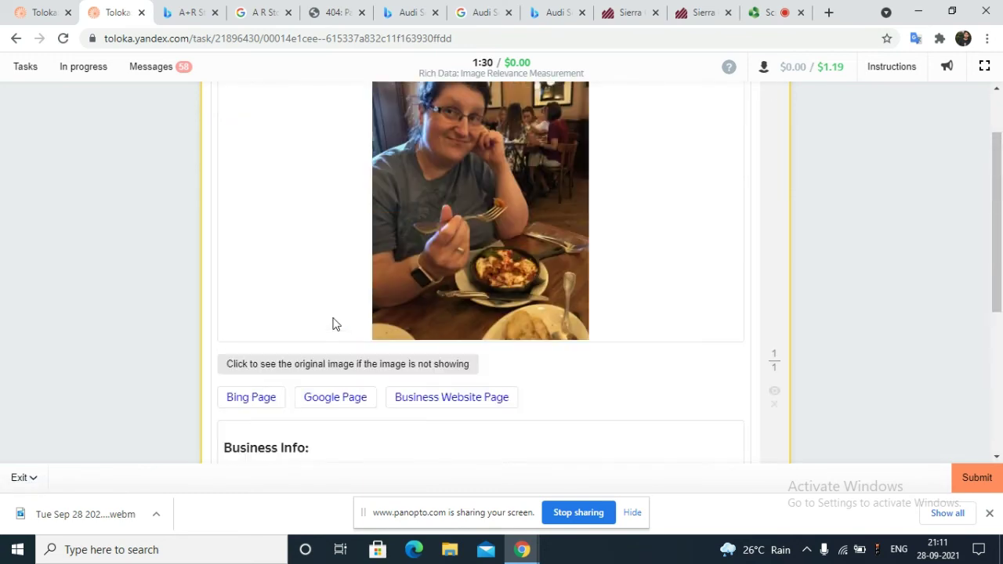
scroll(334, 324, down, 2)
scroll(335, 324, up, 2)
scroll(542, 262, up, 1)
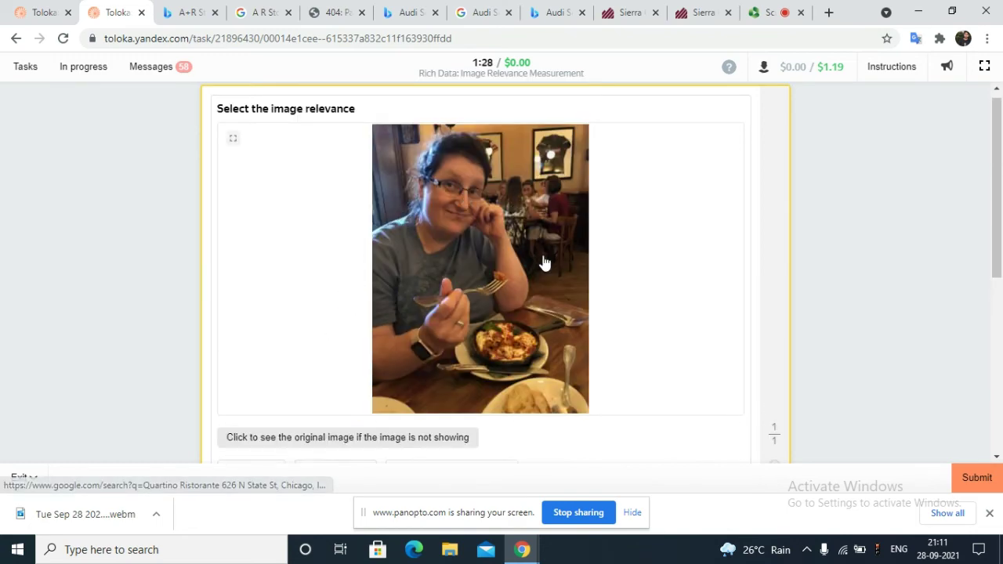
scroll(473, 293, down, 2)
scroll(472, 290, up, 2)
scroll(308, 351, down, 5)
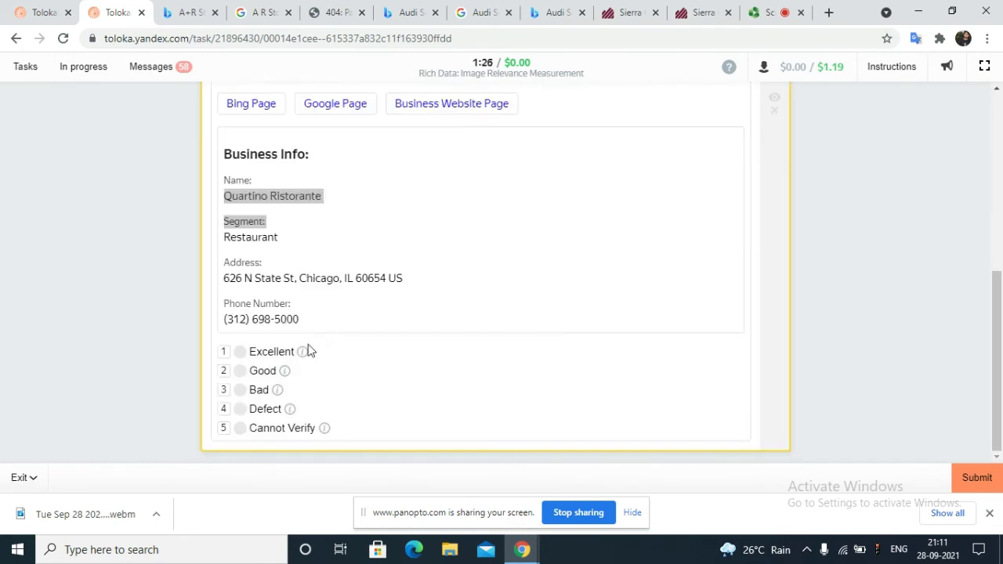
key(3)
scroll(686, 341, up, 5)
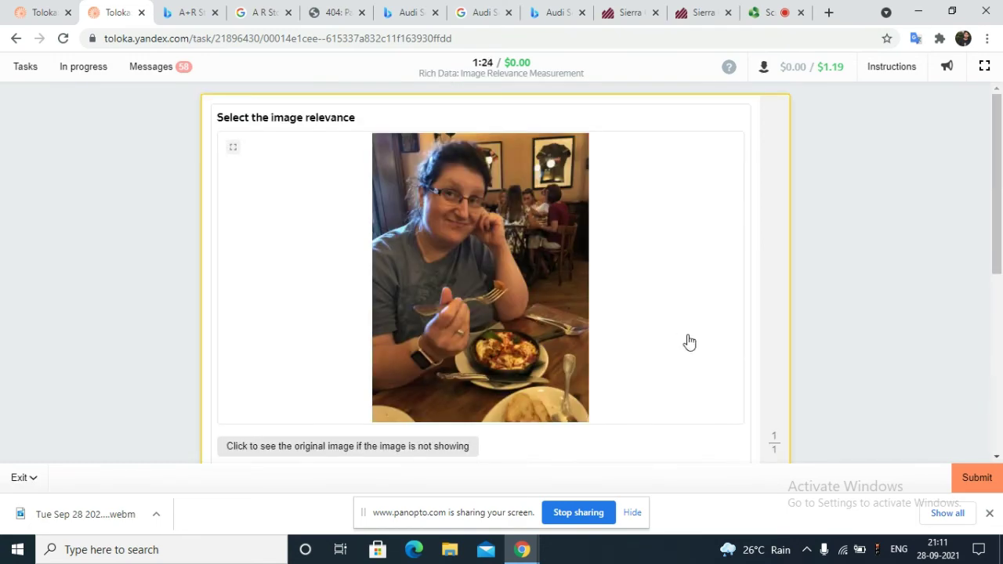
scroll(777, 358, down, 4)
click(978, 478)
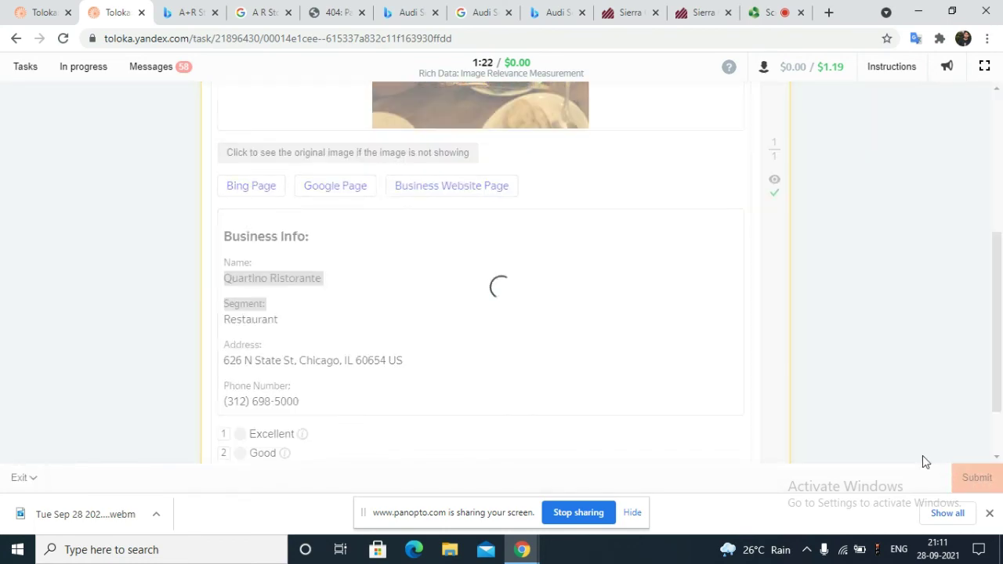
Step: Compare the image of assorted food dishes with the Macy's business info, rate it Bad and submit the rating
scroll(610, 360, up, 2)
scroll(610, 360, up, 3)
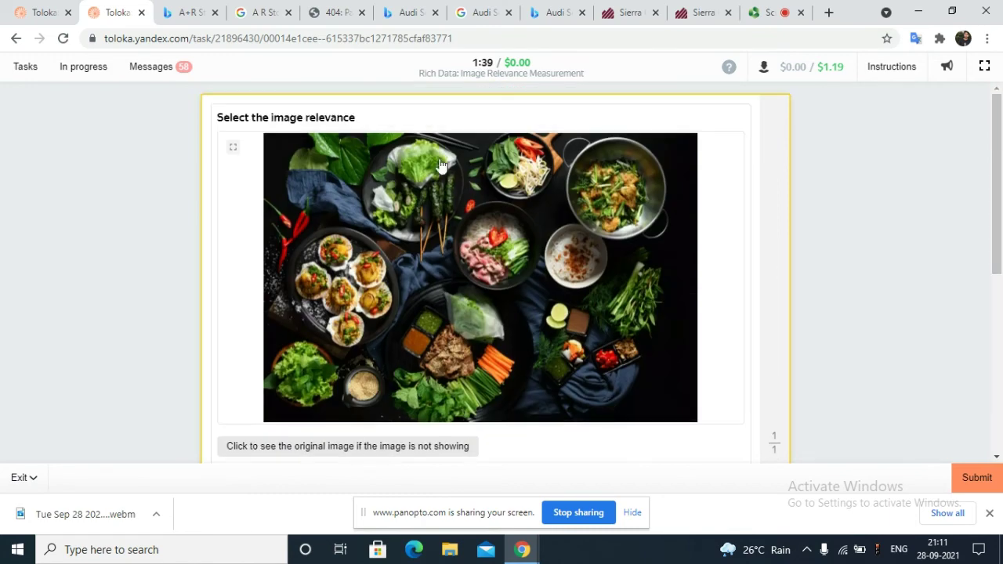
scroll(394, 268, down, 5)
click(240, 399)
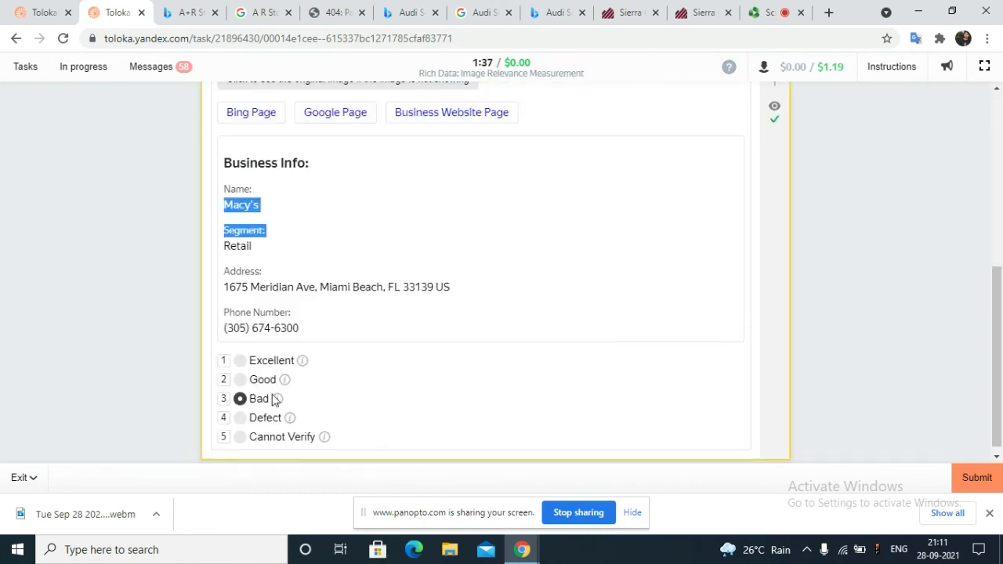
scroll(330, 345, up, 2)
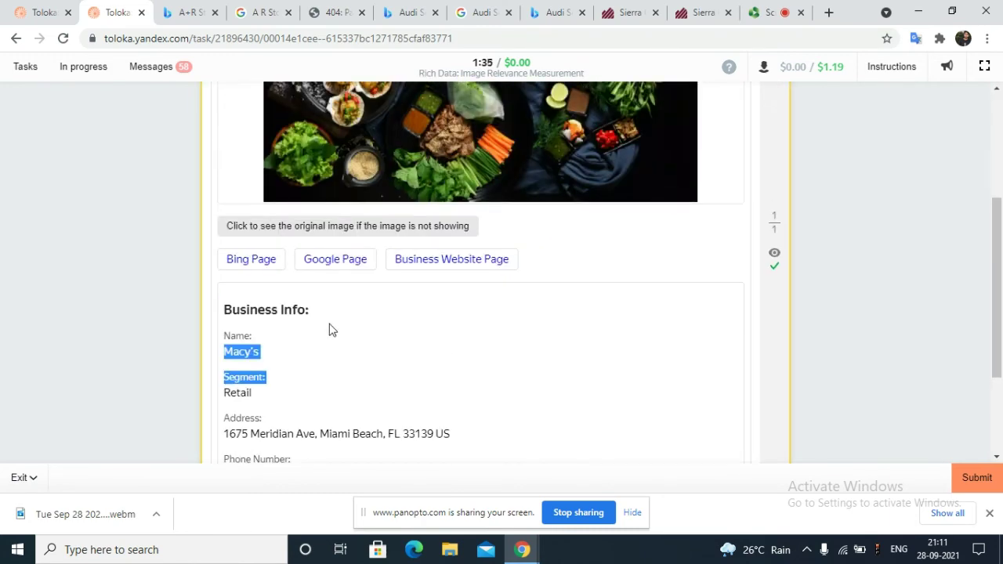
scroll(504, 282, down, 2)
scroll(471, 297, up, 5)
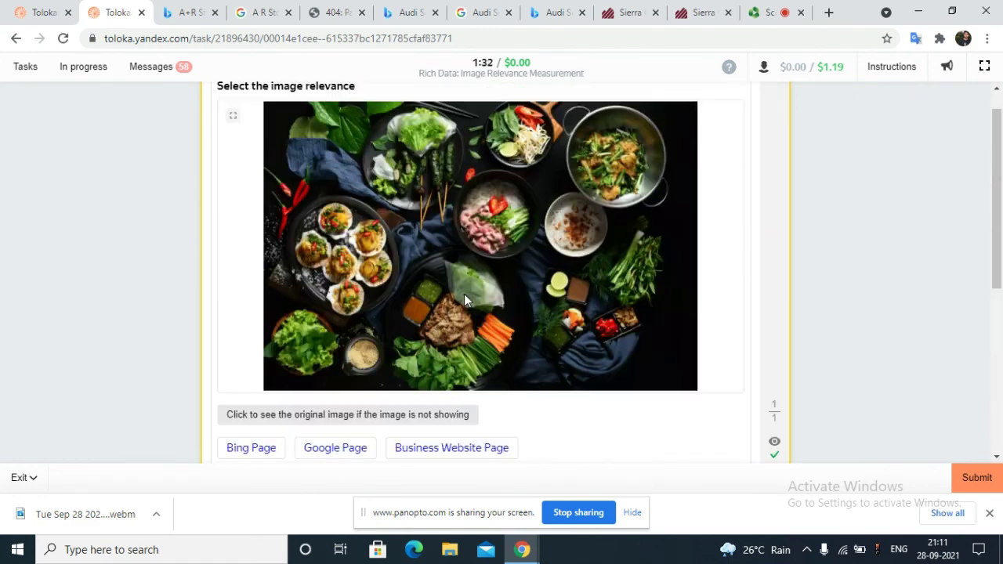
click(980, 479)
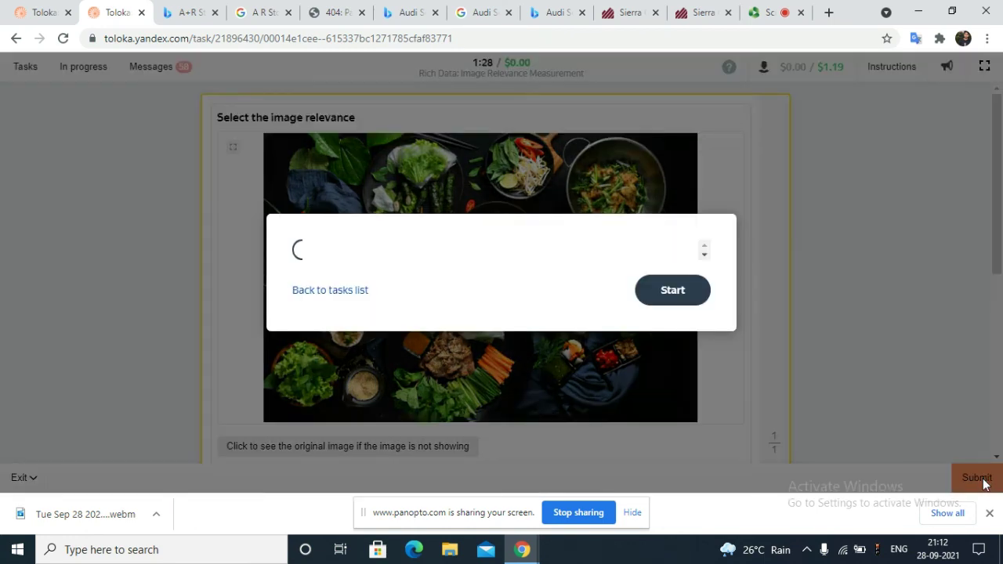
Step: Start the paid image relevance task set and examine its images and business info, from Alpha Tau Omega Fraternity to Wallwork Opticians
click(690, 301)
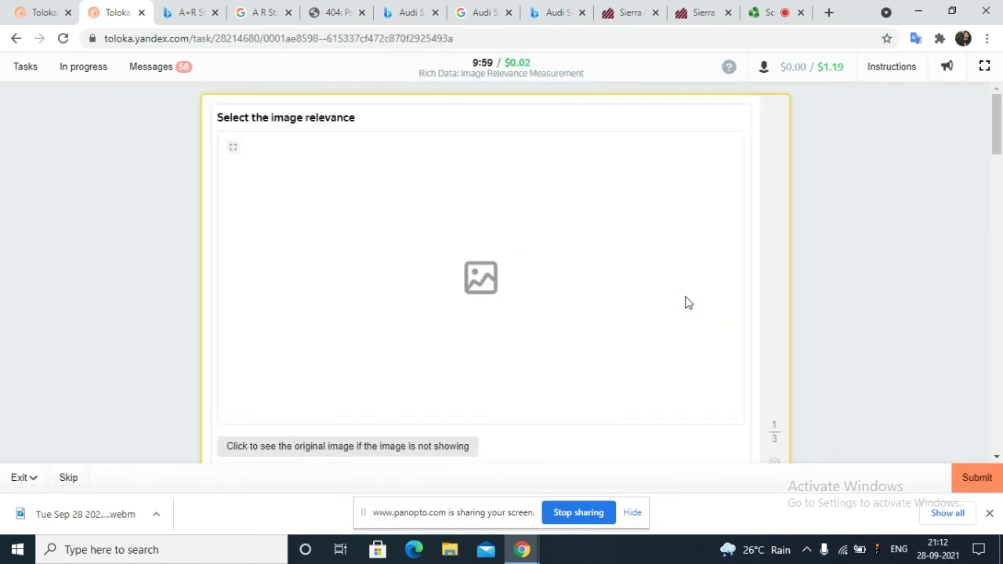
scroll(431, 305, down, 3)
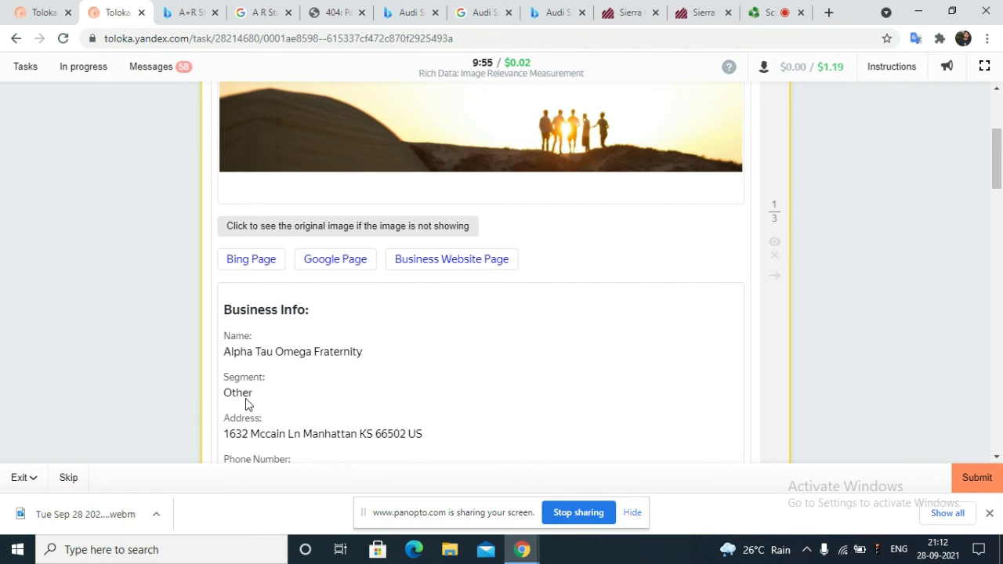
scroll(245, 403, down, 5)
scroll(314, 369, up, 3)
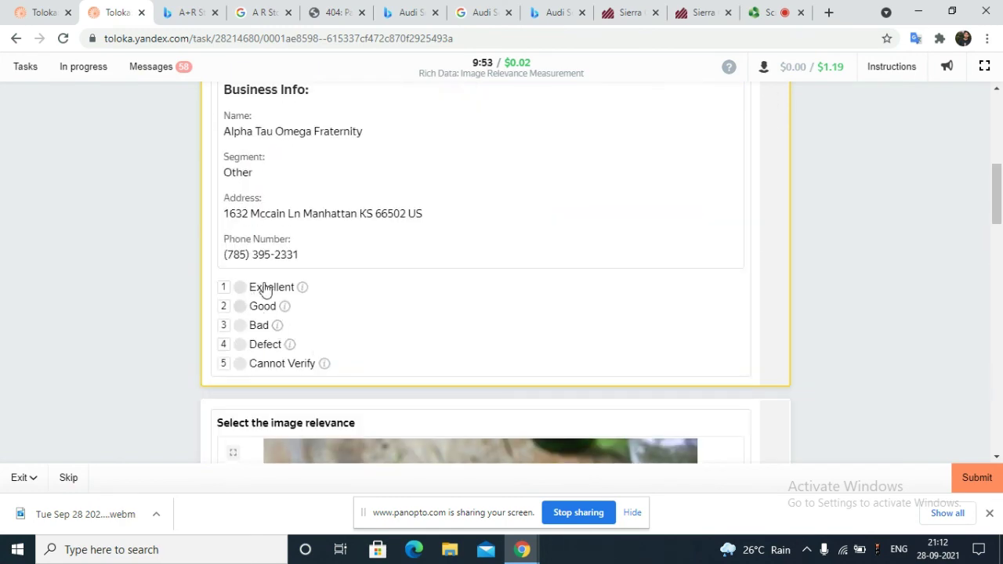
scroll(277, 305, down, 15)
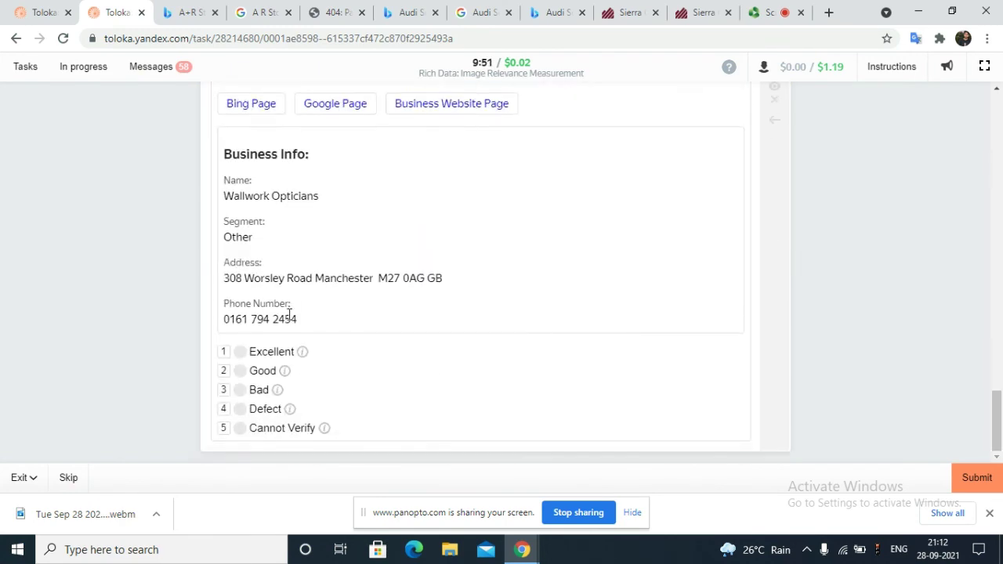
scroll(293, 329, up, 12)
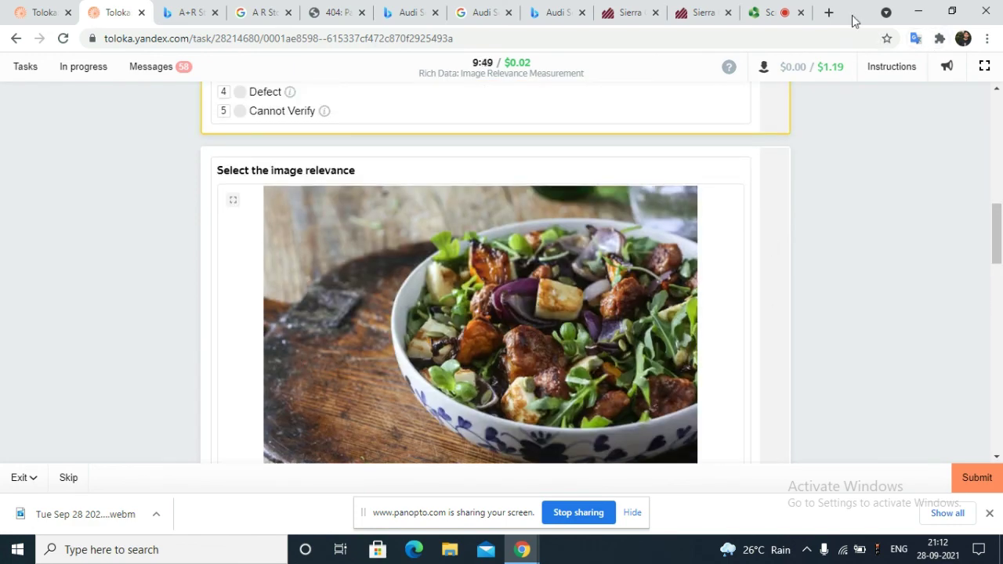
click(784, 7)
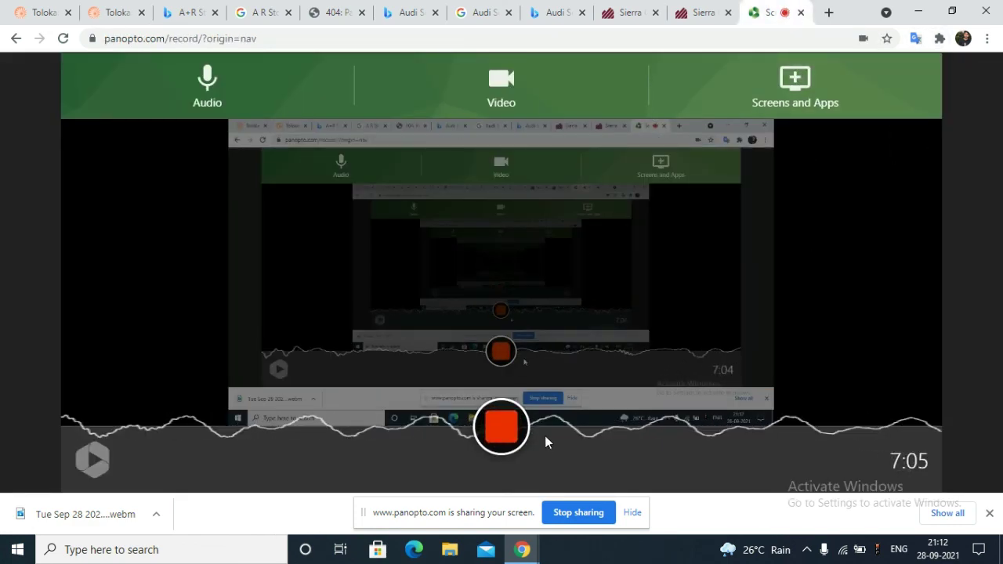
click(701, 8)
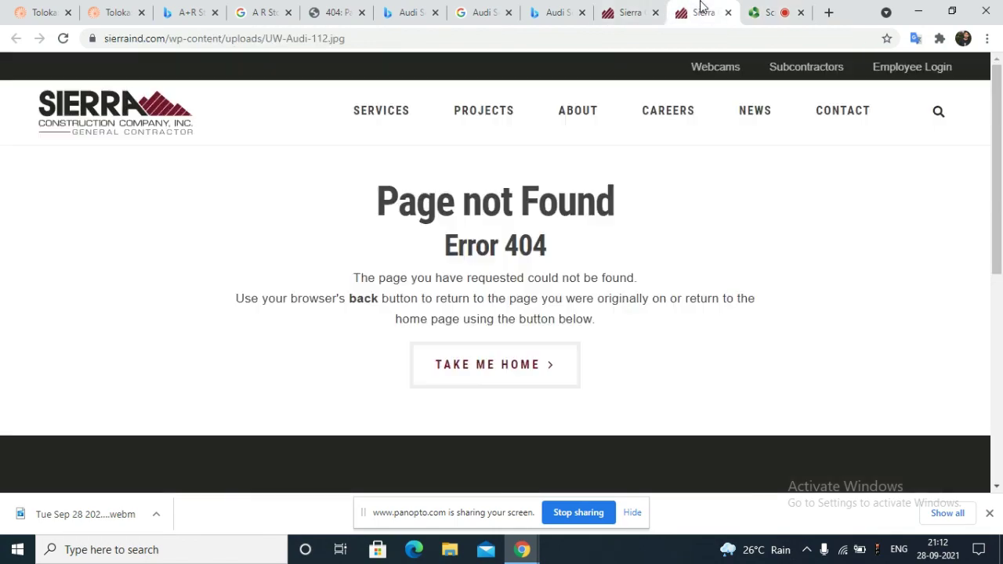